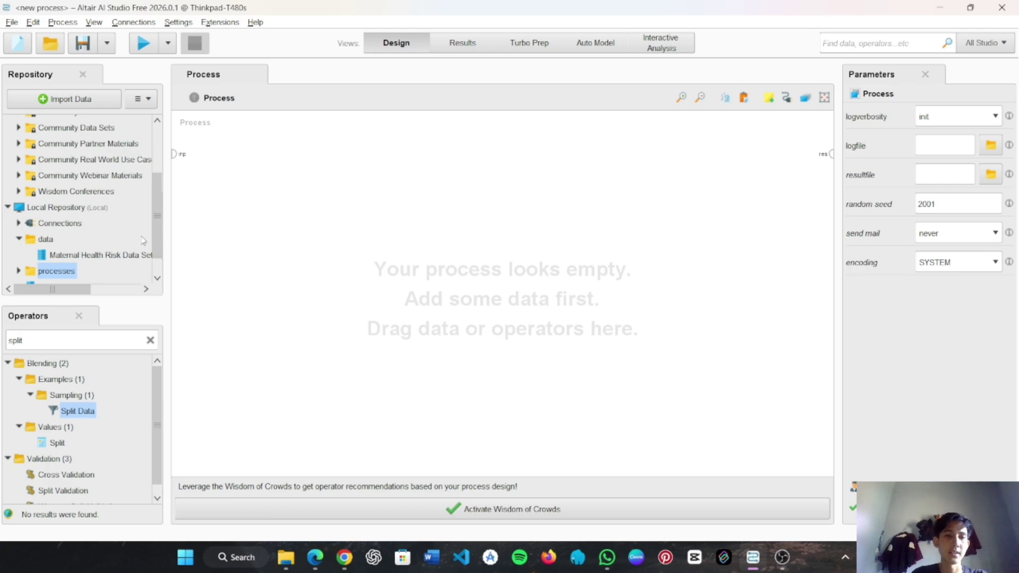
- Place the Maternal Health Risk Data Set from the local repository's data folder at the start of the empty process
click(88, 259)
mouse_move(88, 260)
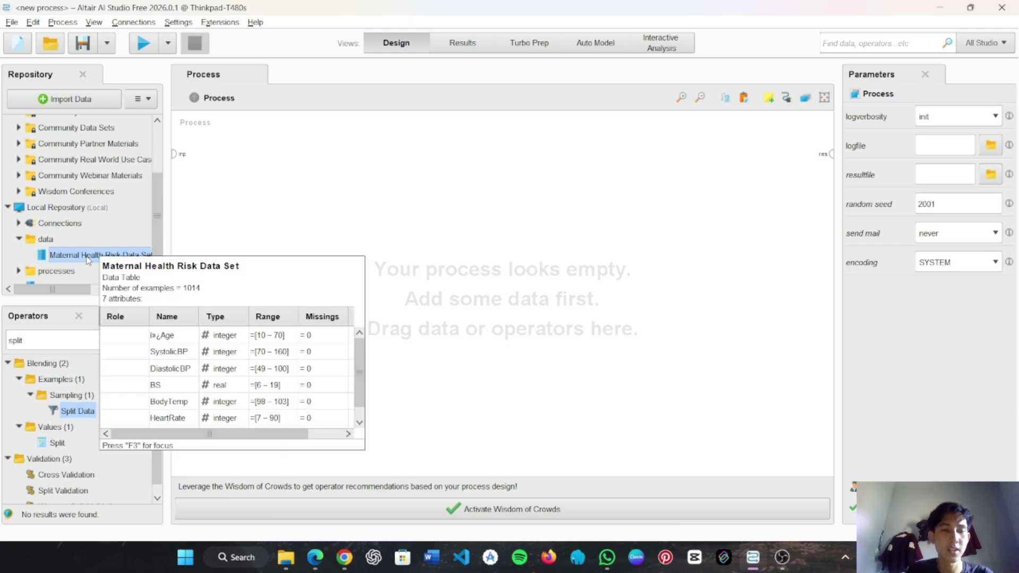
mouse_move(88, 259)
mouse_down()
mouse_move(253, 201)
mouse_move(242, 173)
mouse_up()
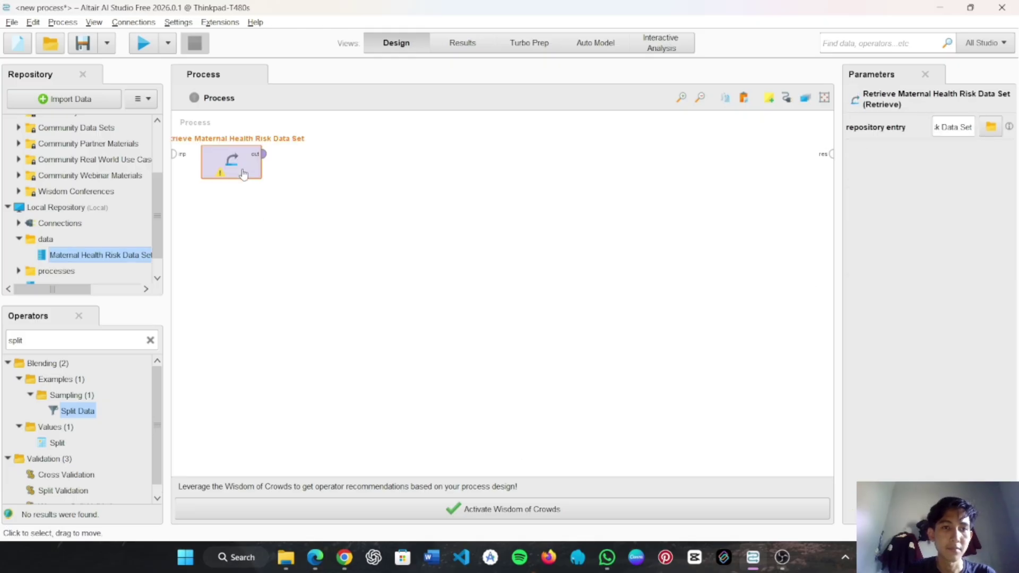
click(281, 203)
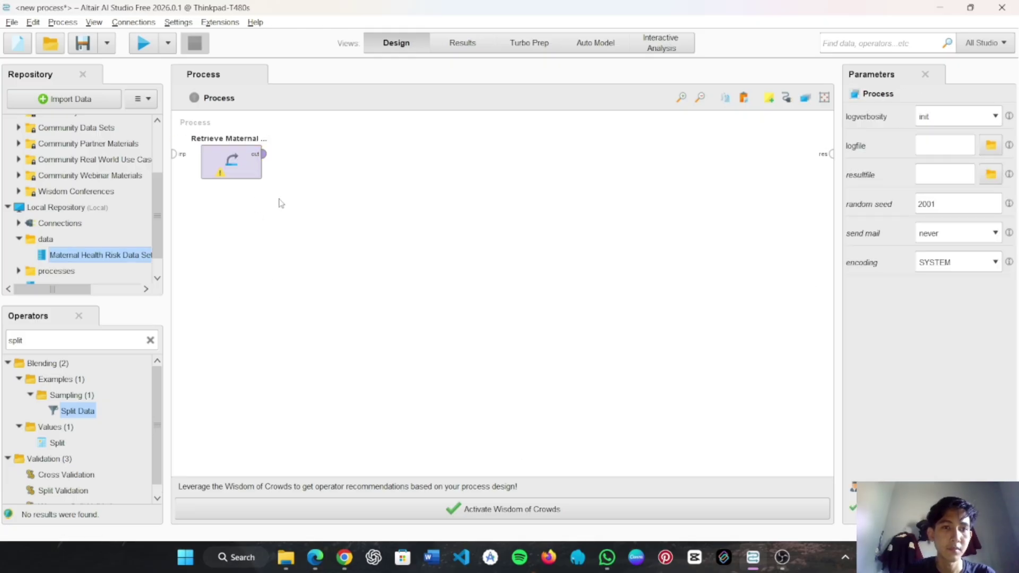
- Find the Normalize operator and place it in the process beside the data retrieval operator, leaving a gap between them
click(151, 341)
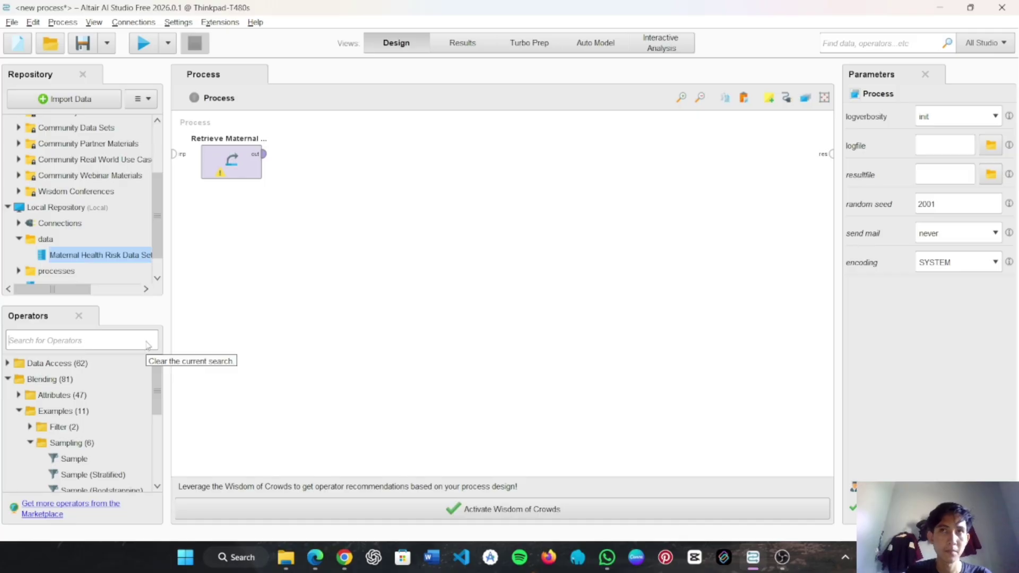
text(nor)
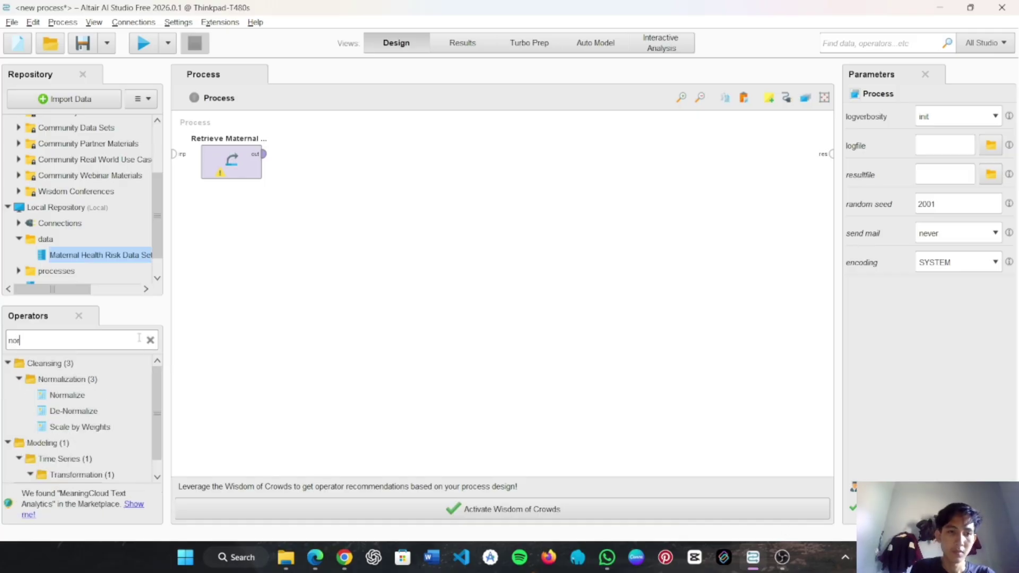
text(mal)
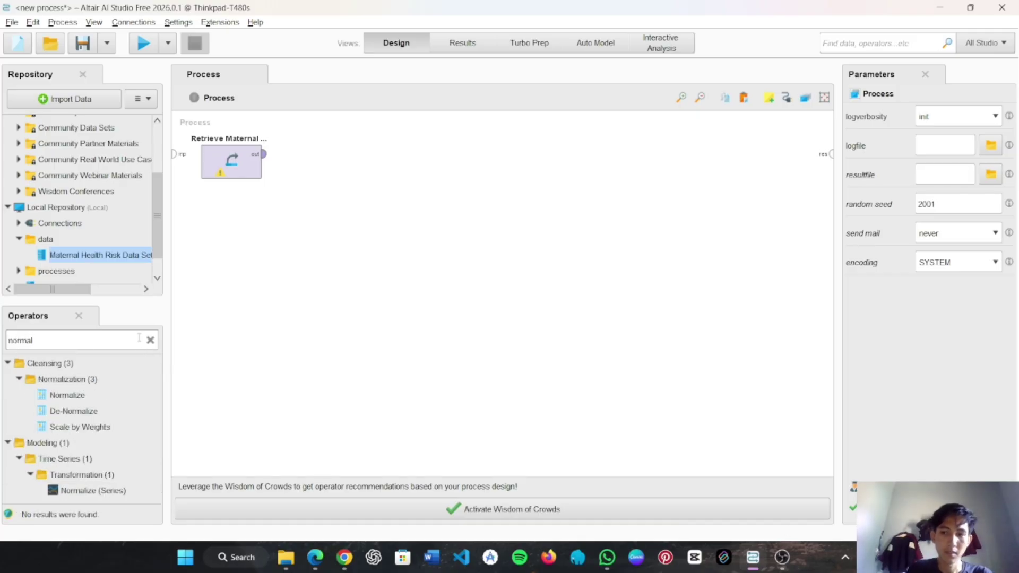
drag(64, 394, 331, 151)
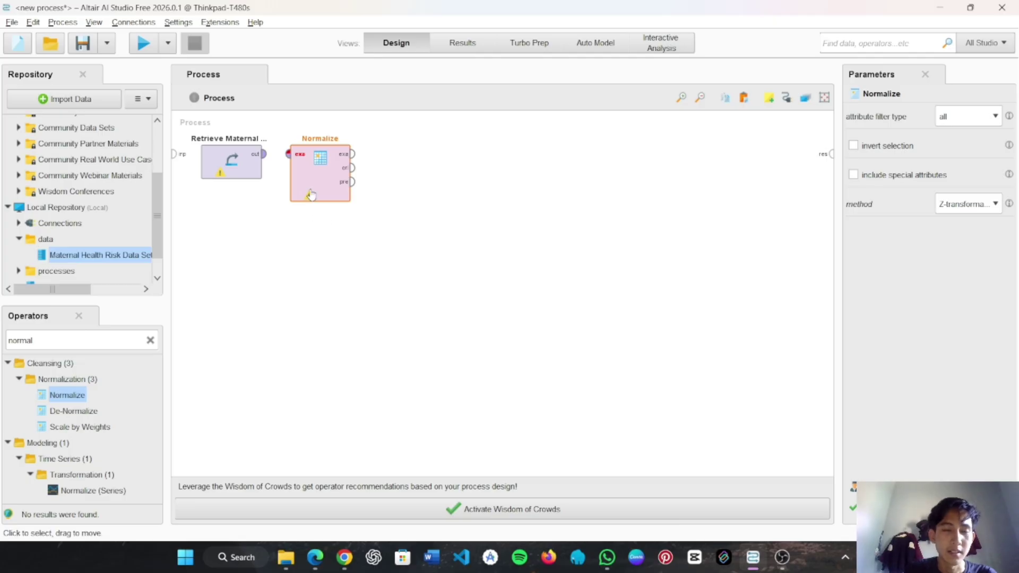
drag(311, 194, 354, 194)
click(282, 201)
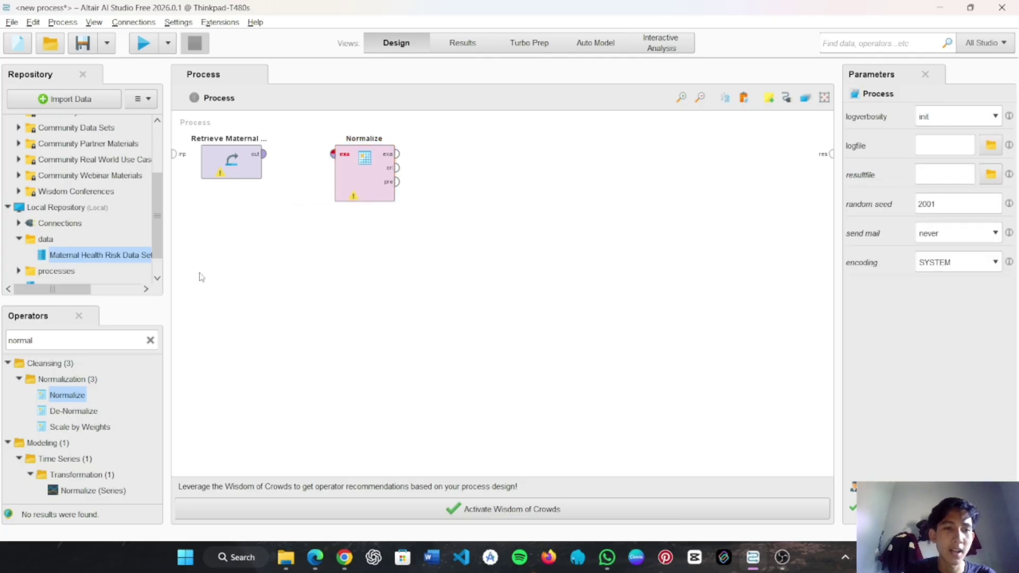
- Find the Set Role operator and place it below and between the data retrieval and Normalize operators
click(150, 340)
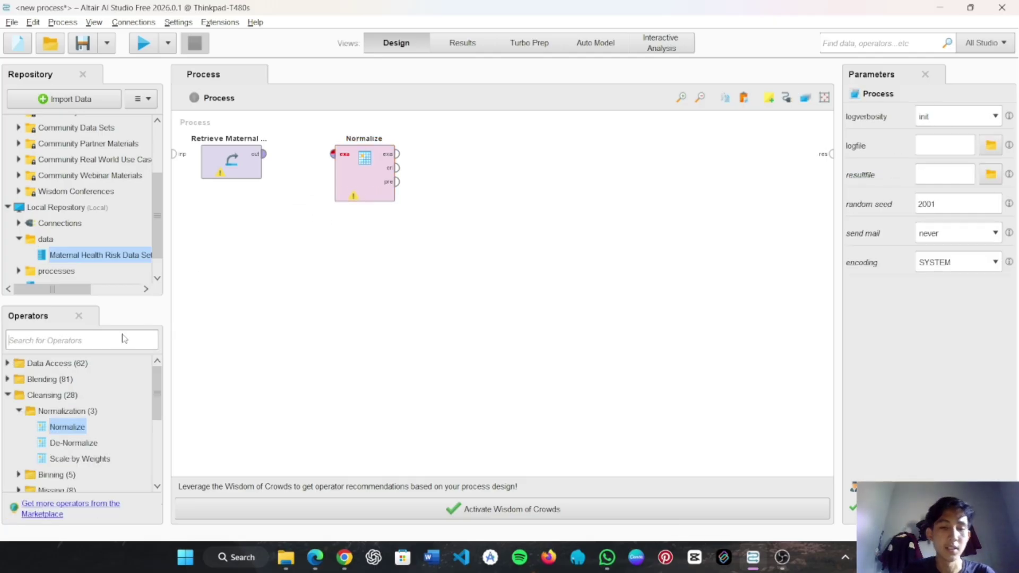
text(set)
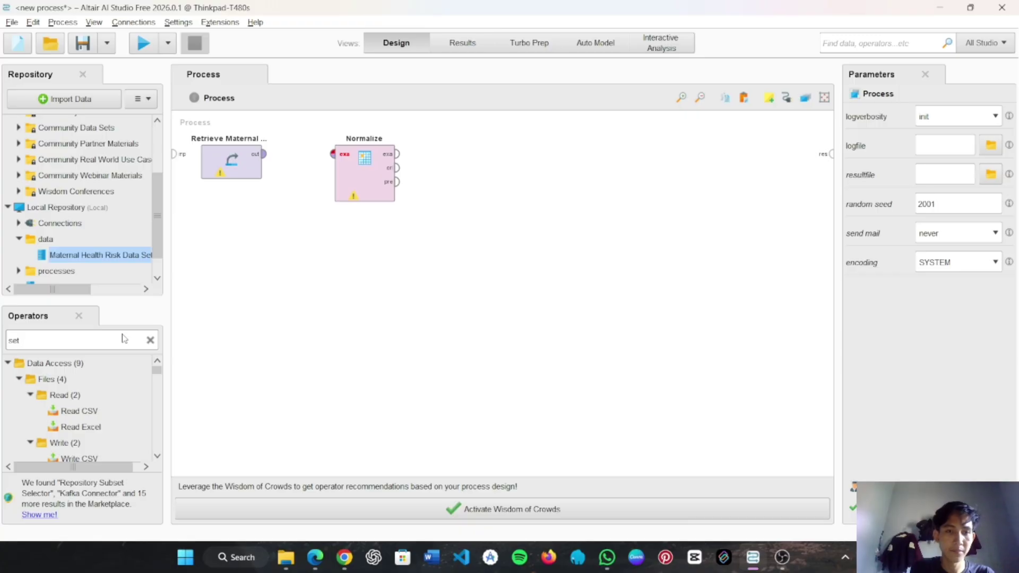
text( role)
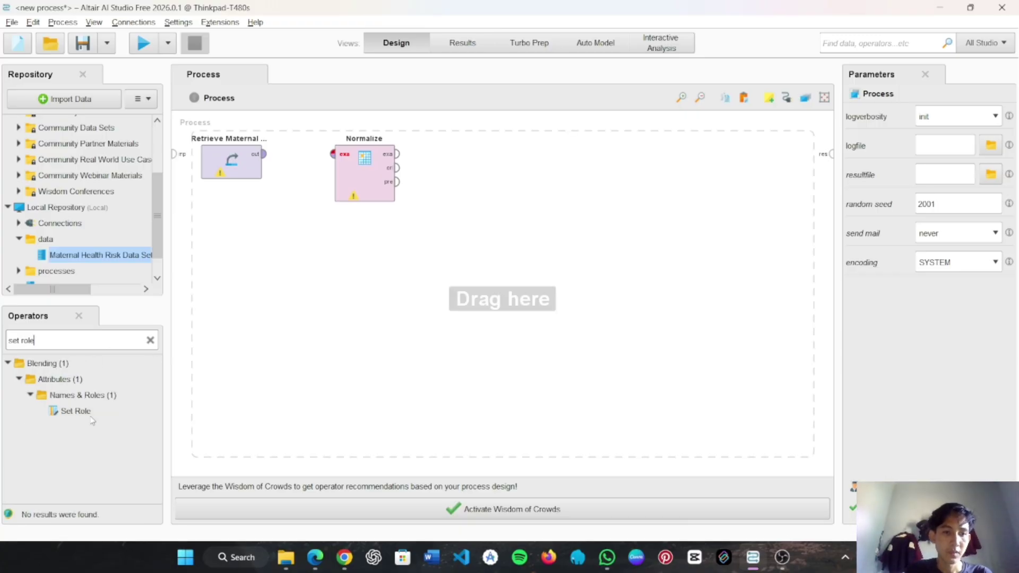
drag(91, 419, 291, 228)
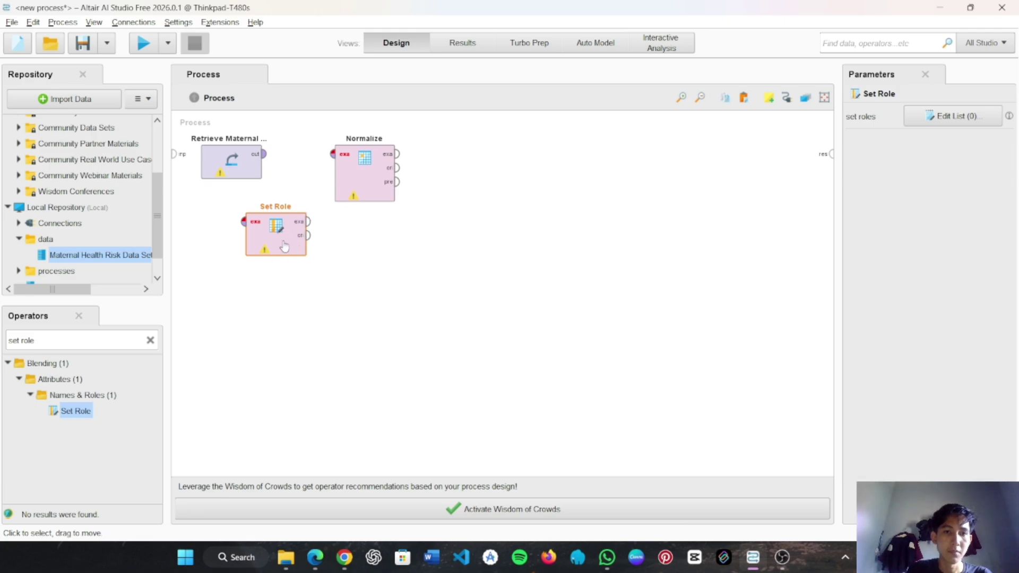
click(326, 257)
click(296, 253)
drag(275, 251, 320, 251)
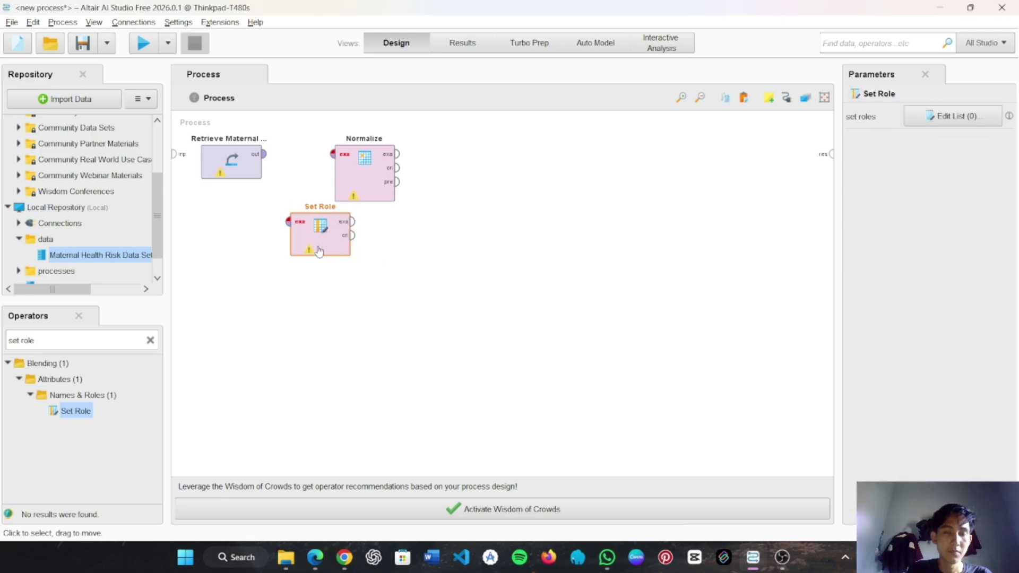
- Connect the retrieved data to Set Role and Set Role's example output to Normalize, shifting Normalize further along to make room
click(264, 154)
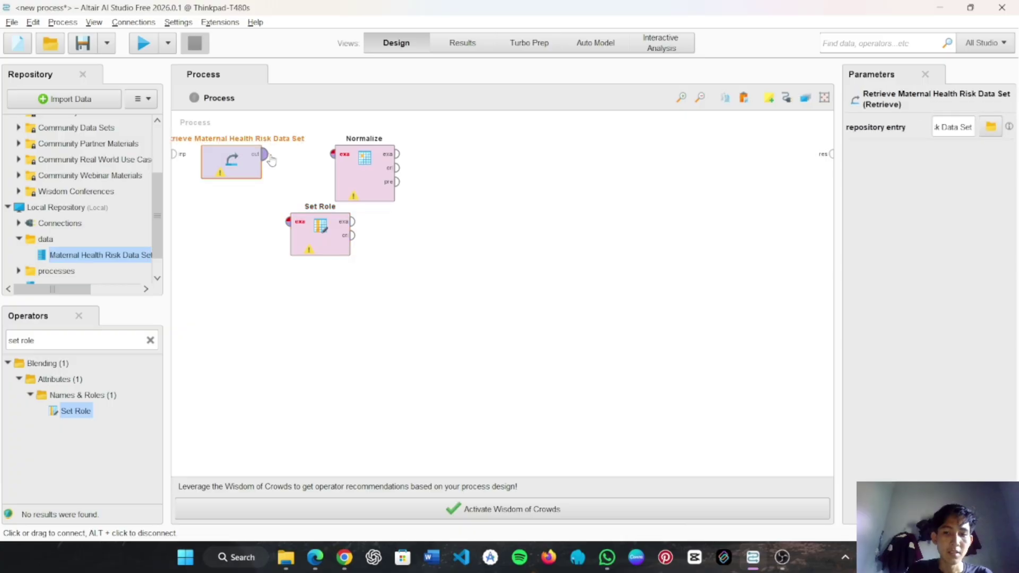
click(289, 221)
drag(360, 186, 406, 187)
click(300, 231)
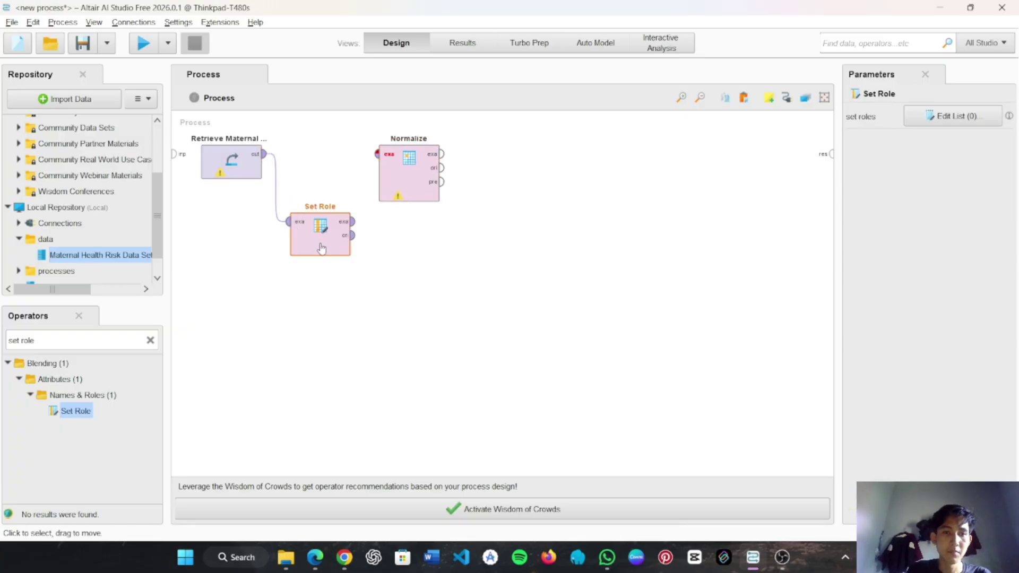
click(353, 222)
click(377, 154)
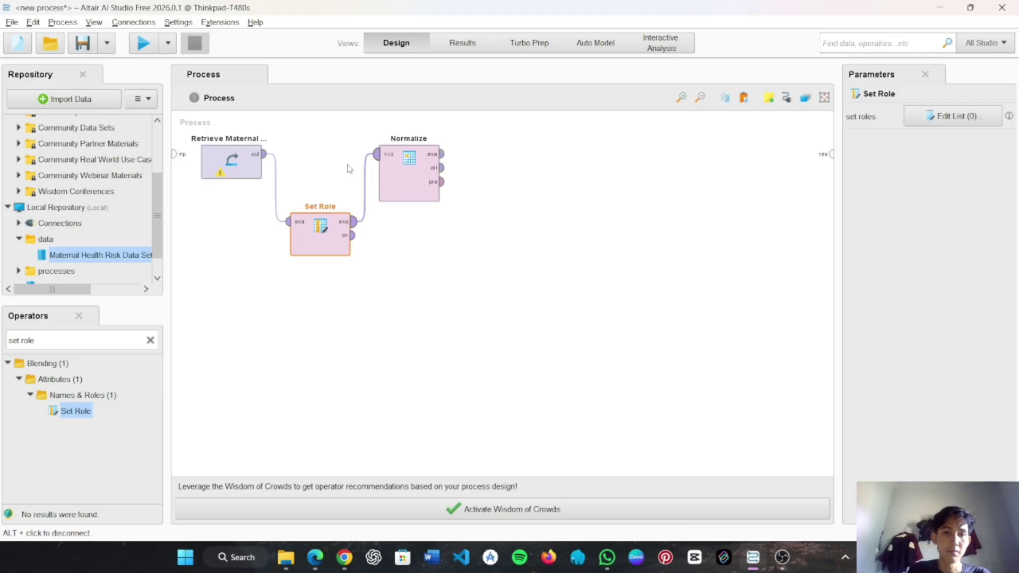
click(420, 249)
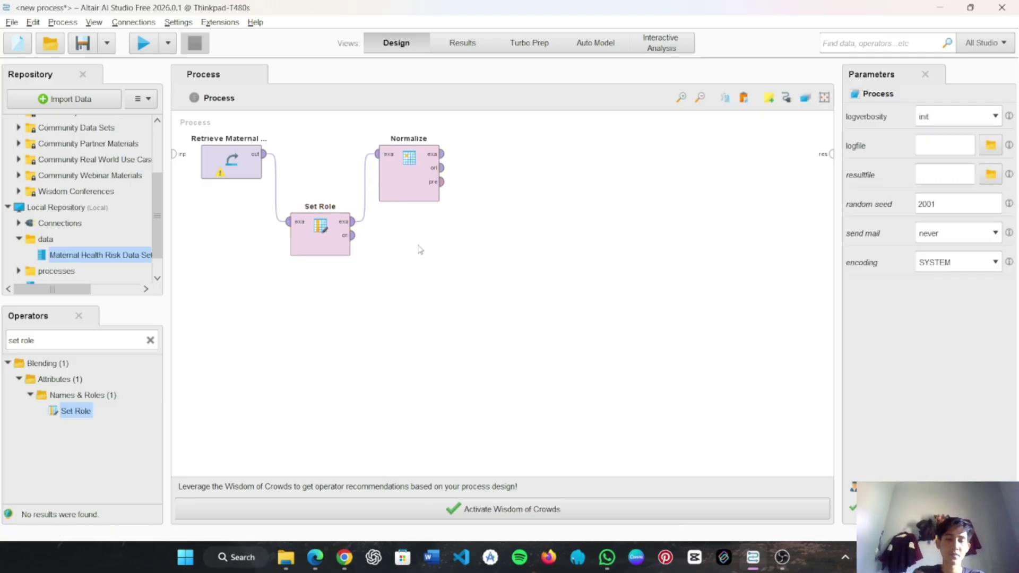
- Configure Set Role to give the RiskLevel attribute the target role label
double_click(337, 240)
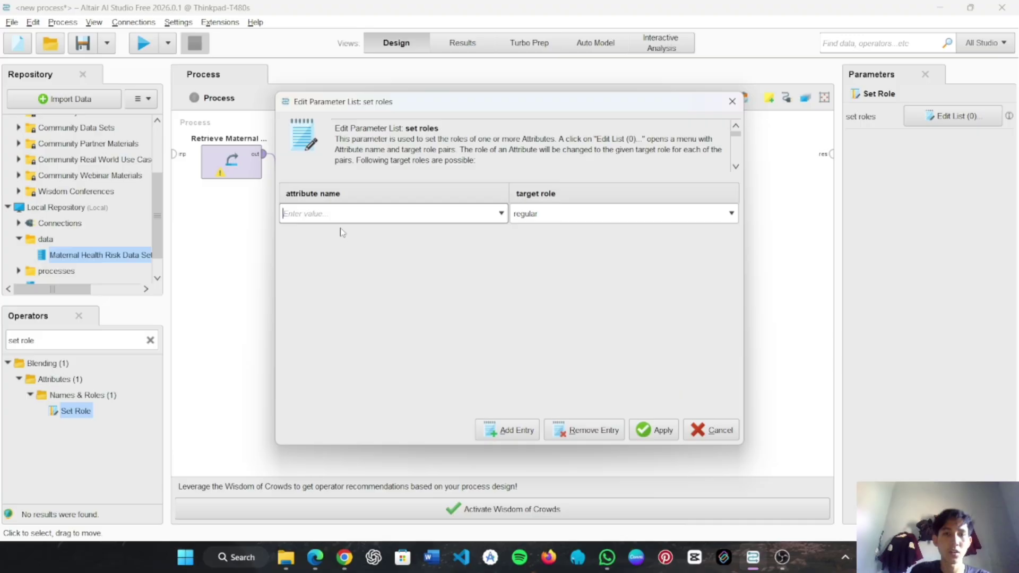
click(343, 213)
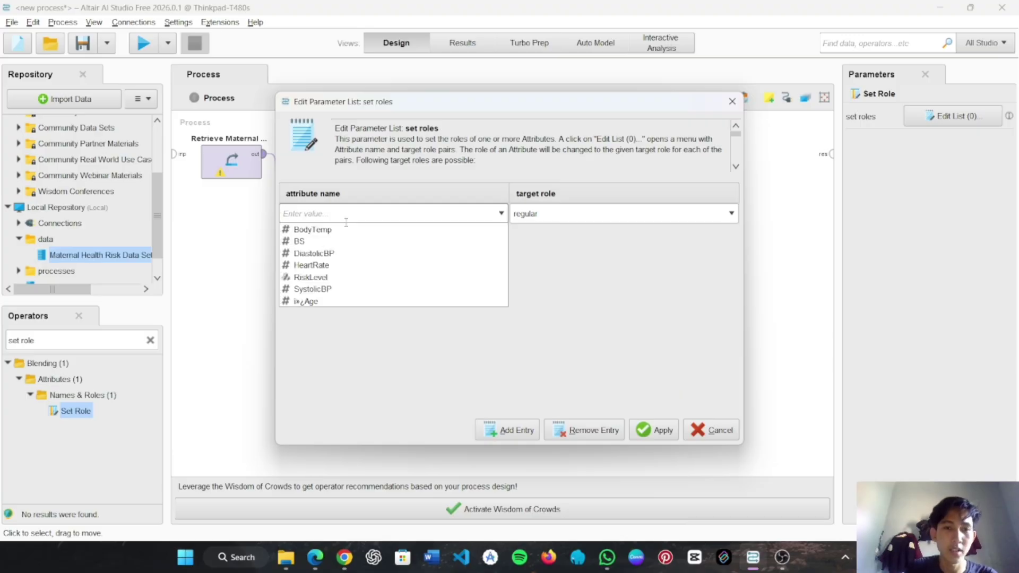
click(358, 282)
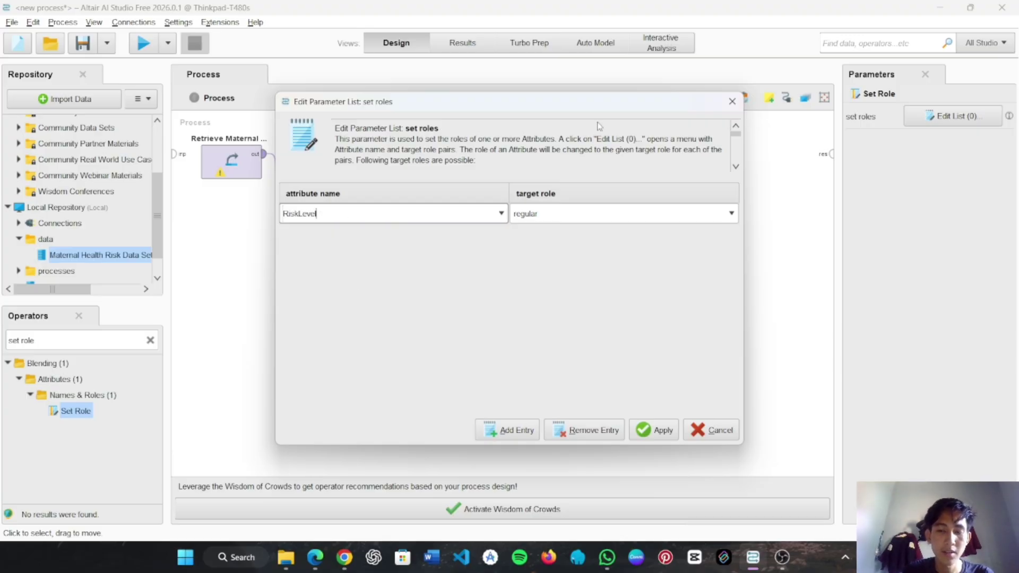
click(554, 215)
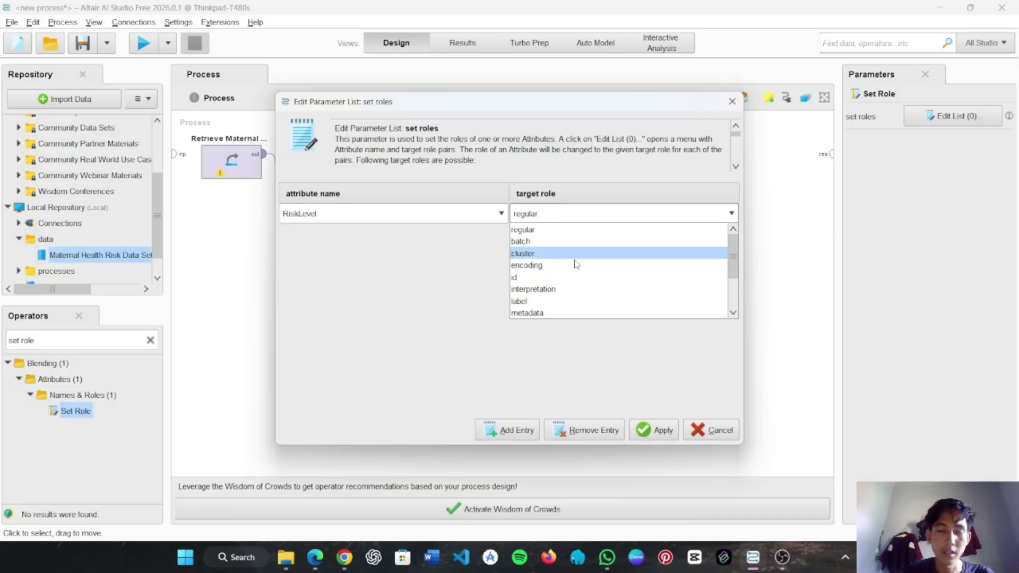
click(562, 298)
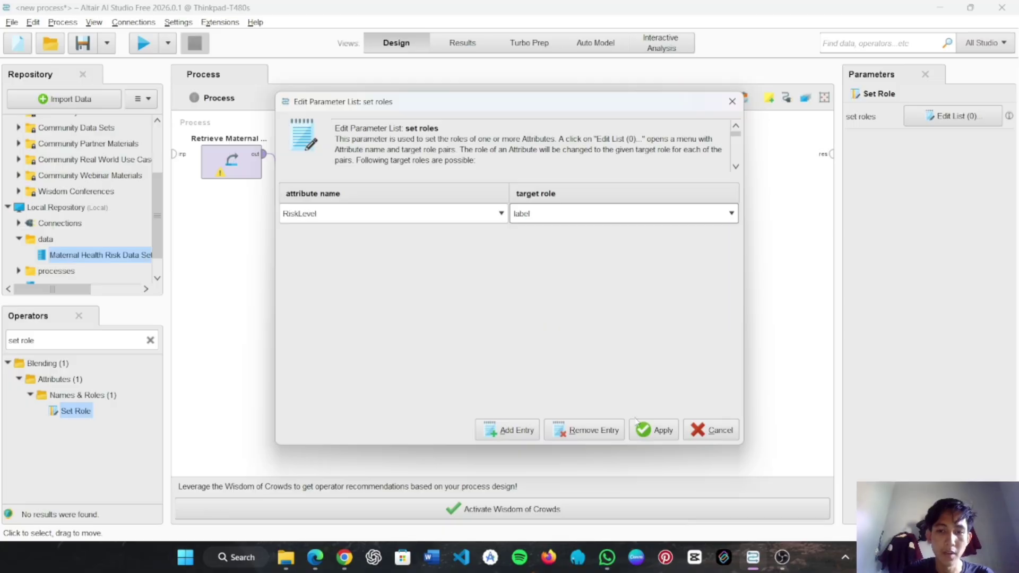
click(658, 430)
click(416, 174)
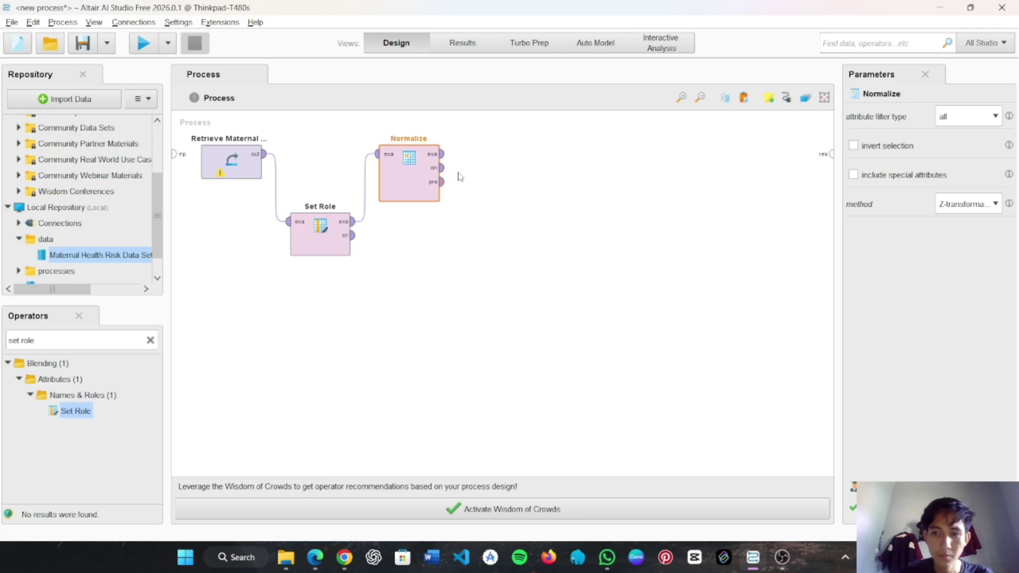
click(570, 170)
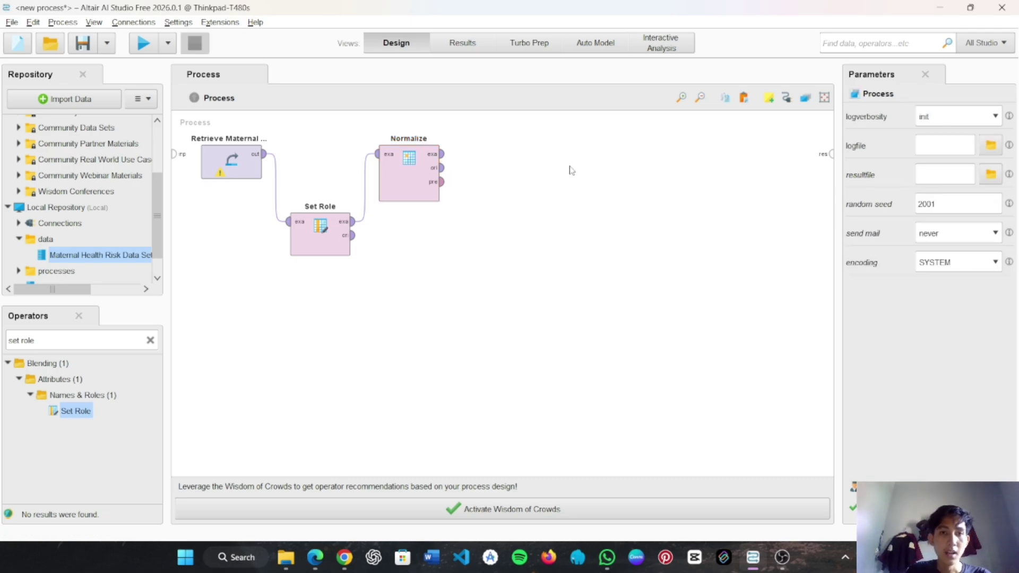
- Add a Multiply operator after Normalize and connect Normalize's example output to its input
click(150, 340)
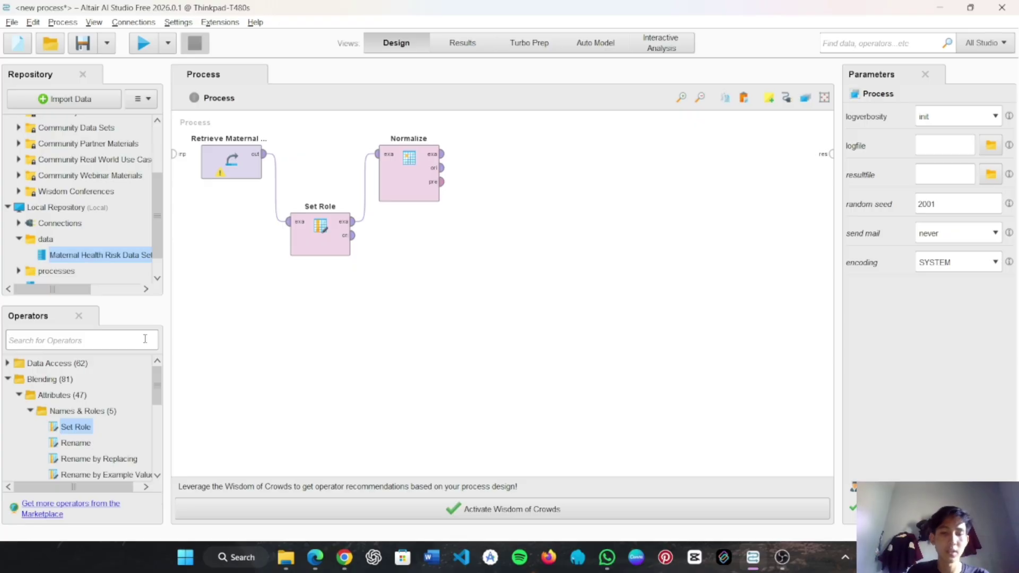
text(multip)
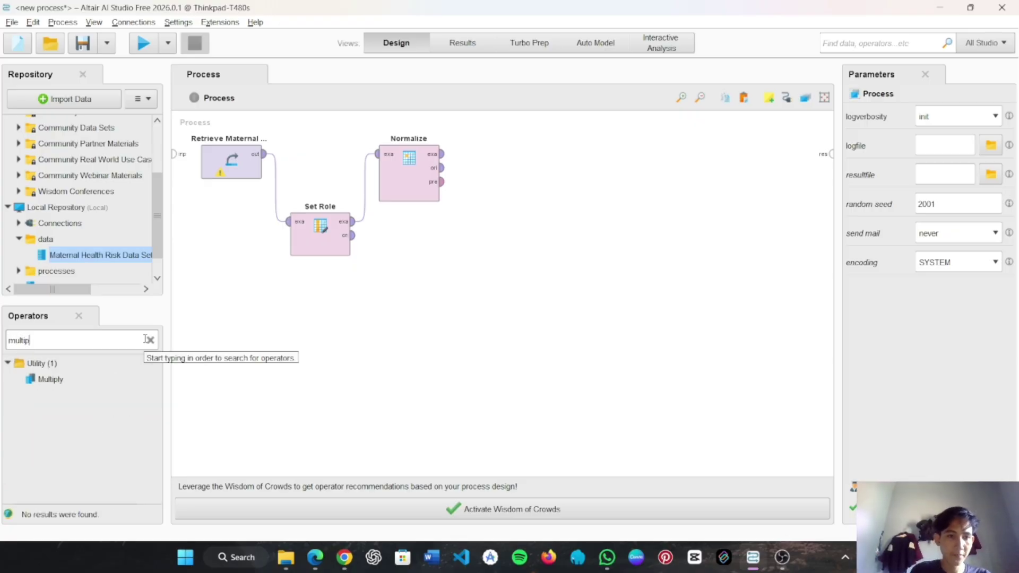
drag(50, 379, 514, 233)
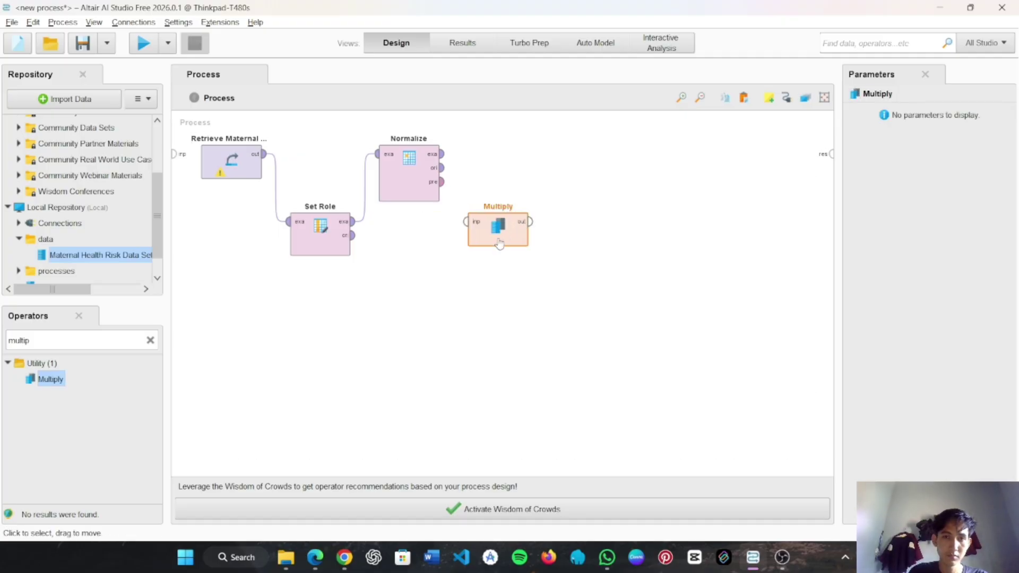
click(505, 315)
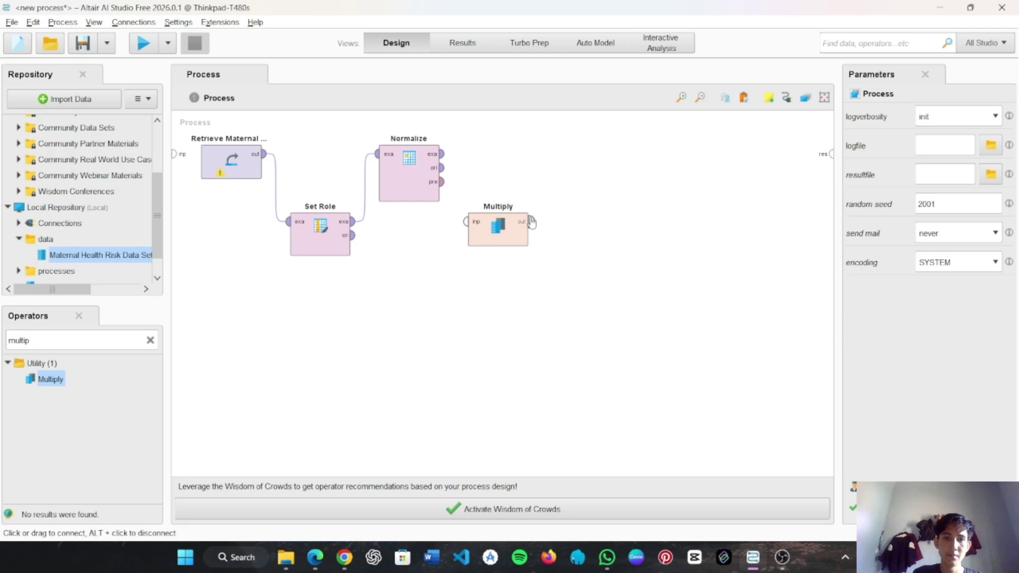
click(444, 154)
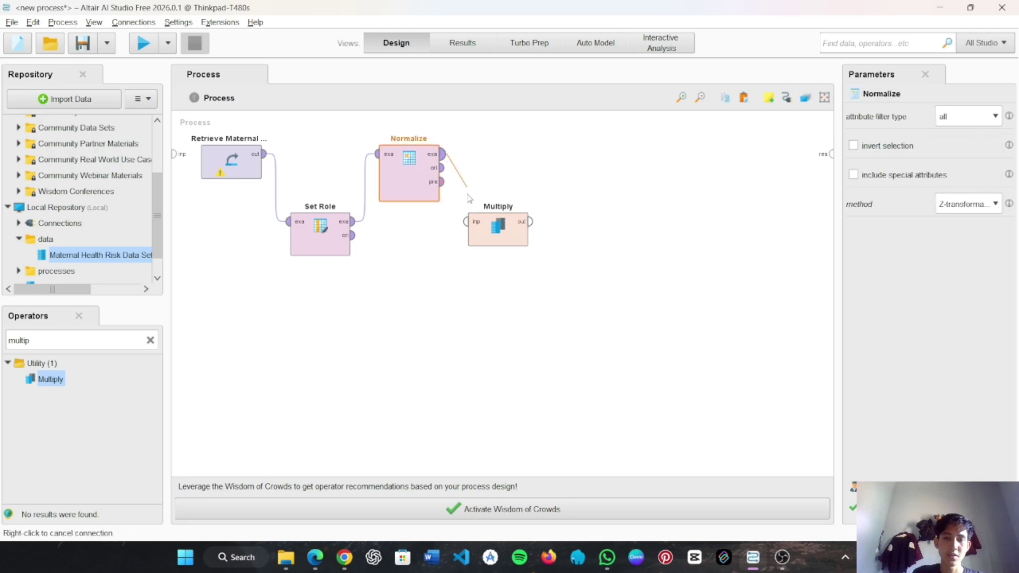
click(475, 222)
click(555, 212)
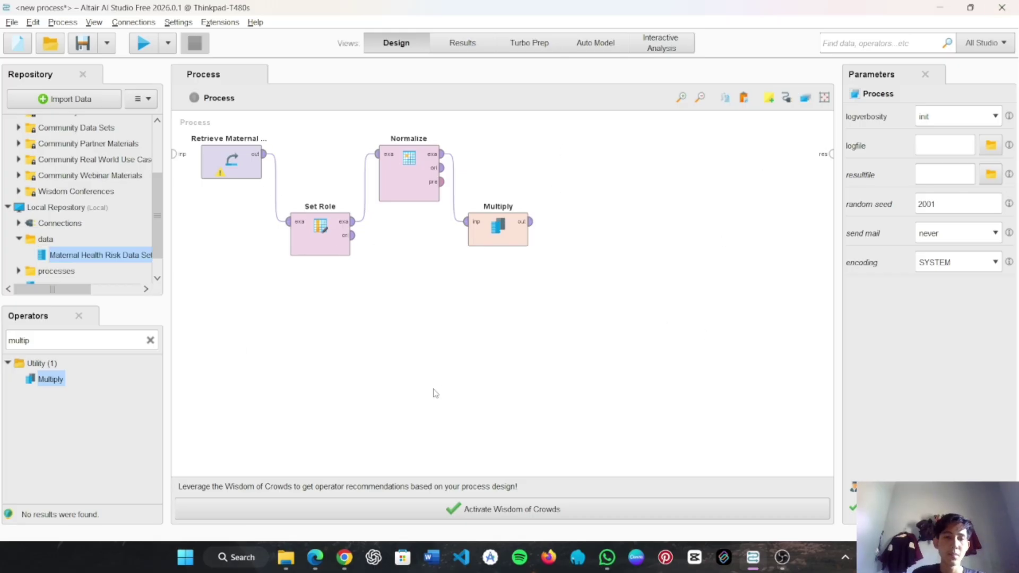
- Add a Cross Validation operator after Multiply and connect Multiply's output to its example input
click(131, 342)
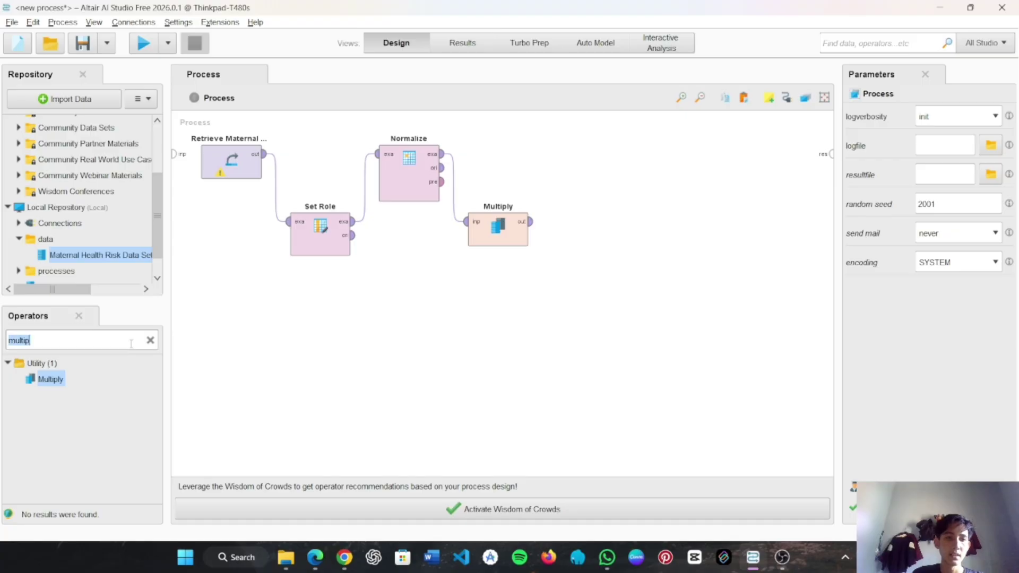
text(cro)
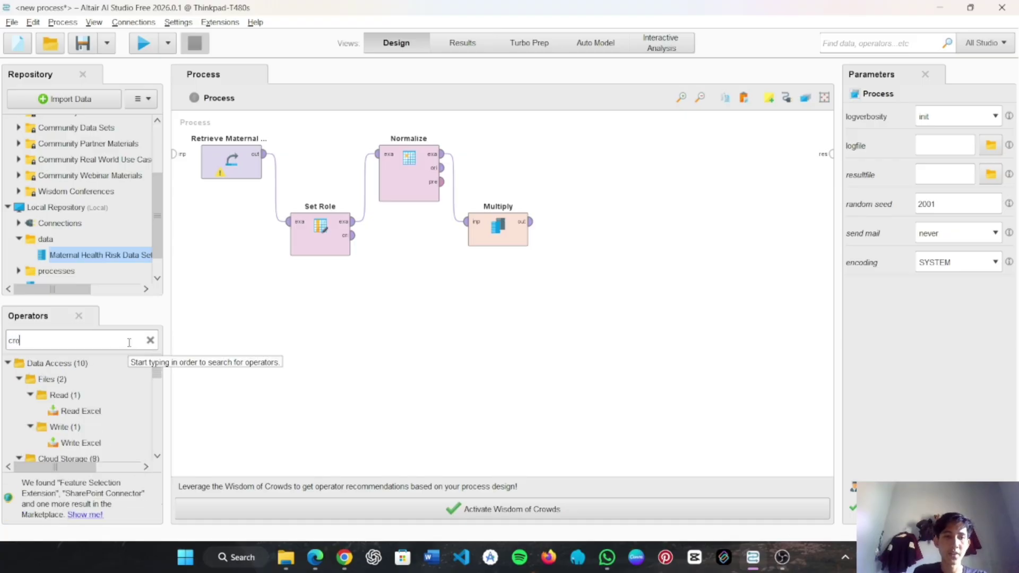
text(ss vald)
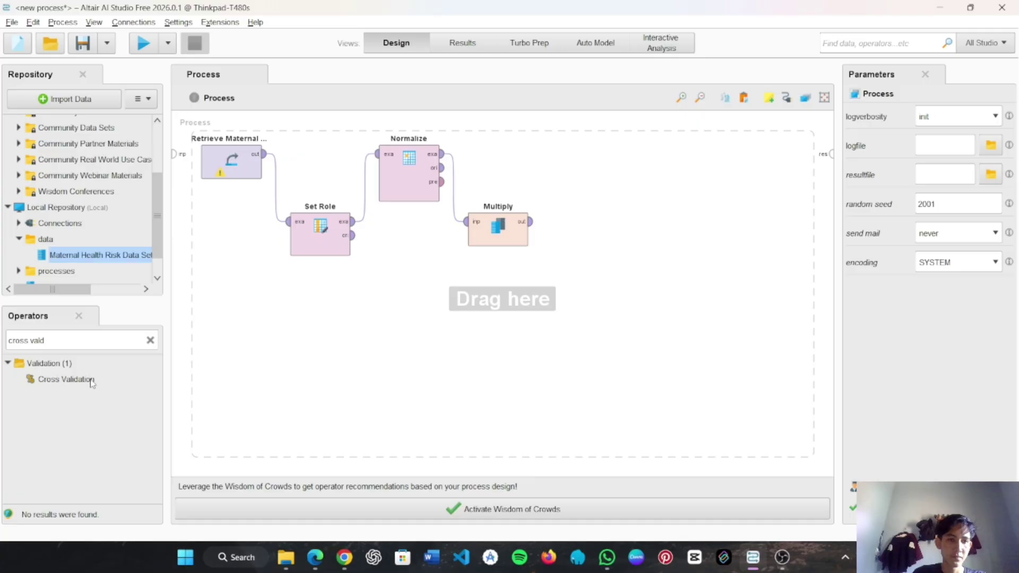
drag(91, 380, 575, 168)
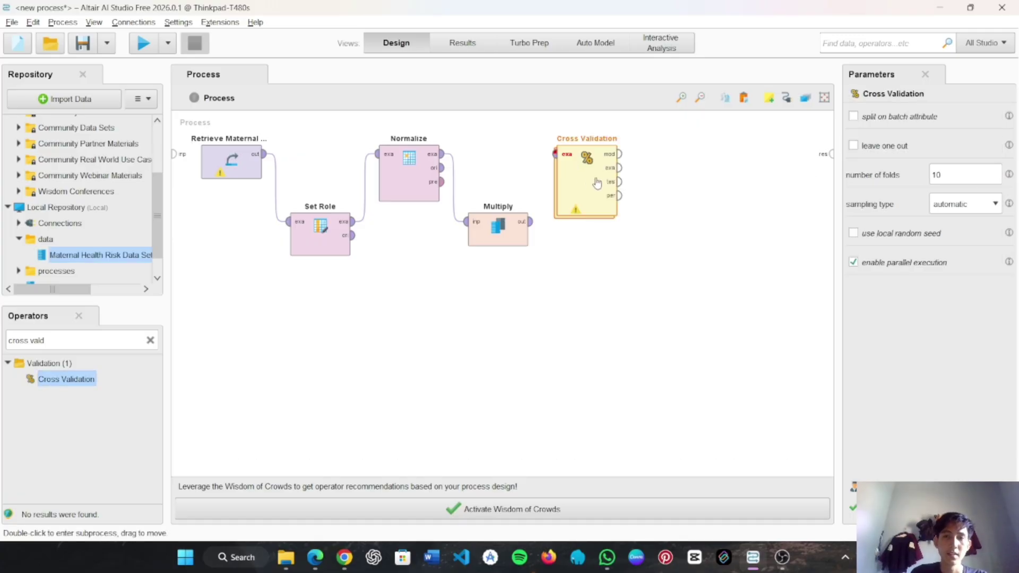
click(618, 196)
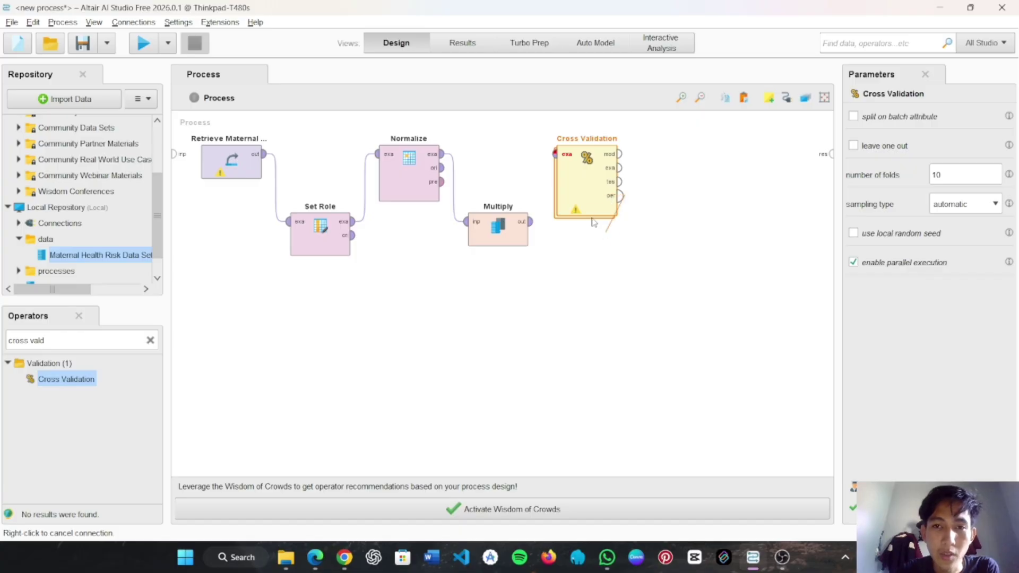
right_click(620, 201)
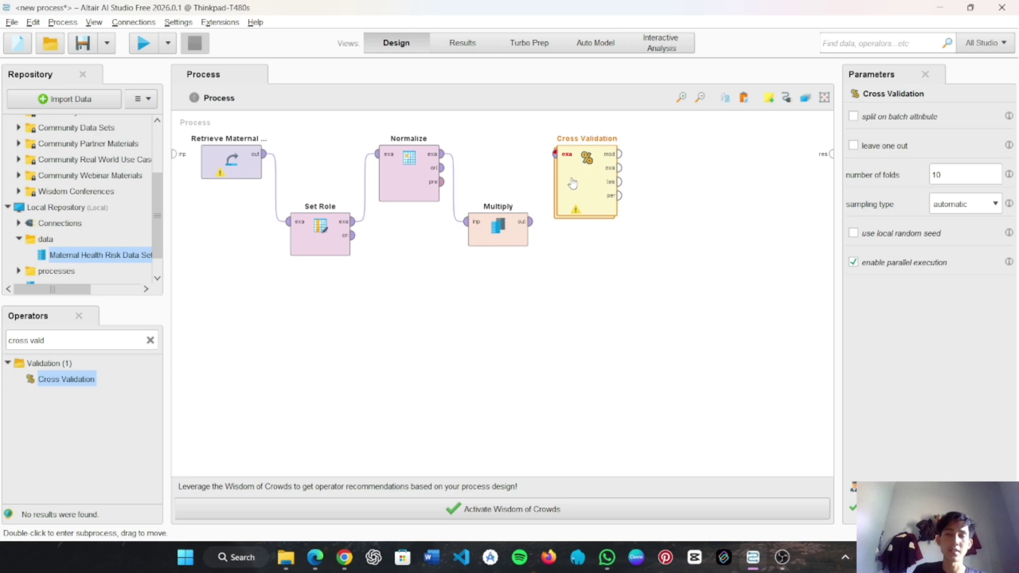
drag(530, 222, 555, 154)
- Rename the Cross Validation operator as Cross Validation DT
double_click(605, 140)
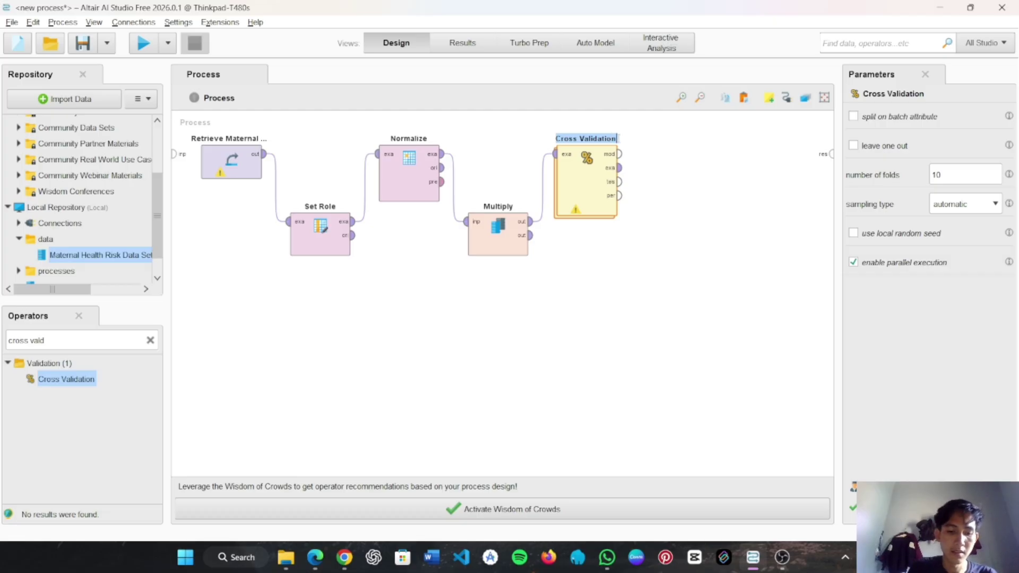
key(End)
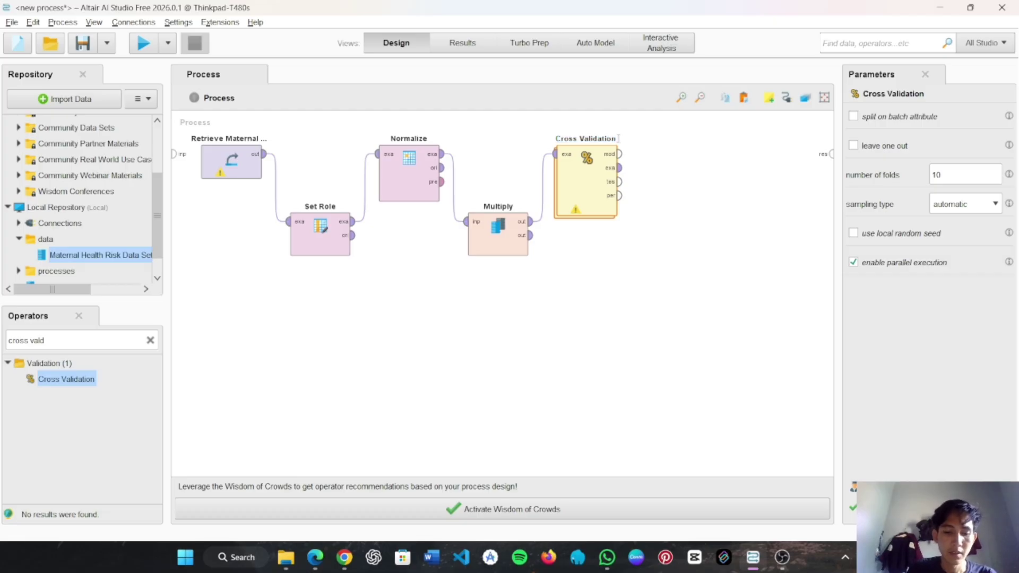
text(D)
key(BackSpace)
text(Dec)
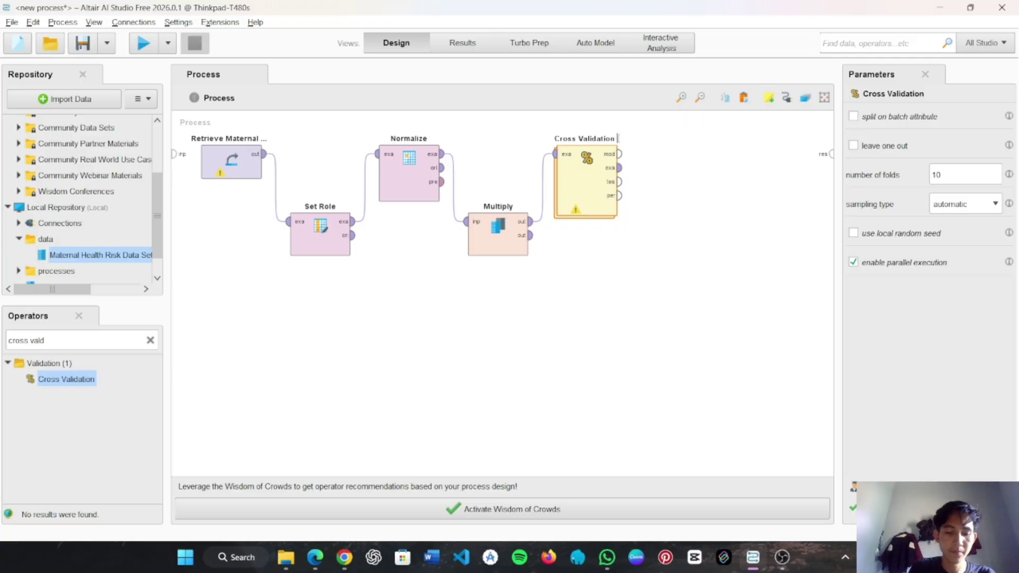
text(i)
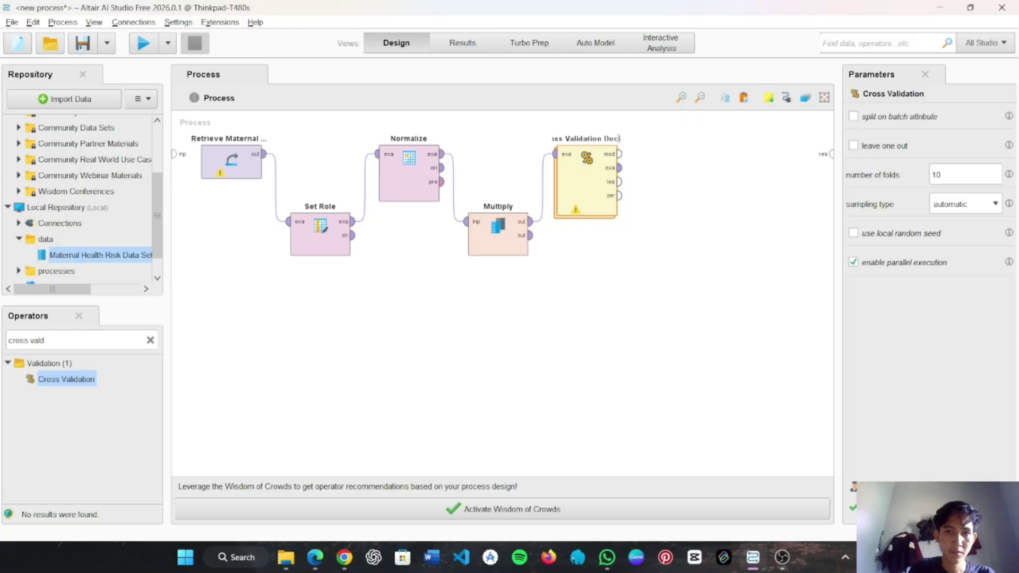
text(ssion)
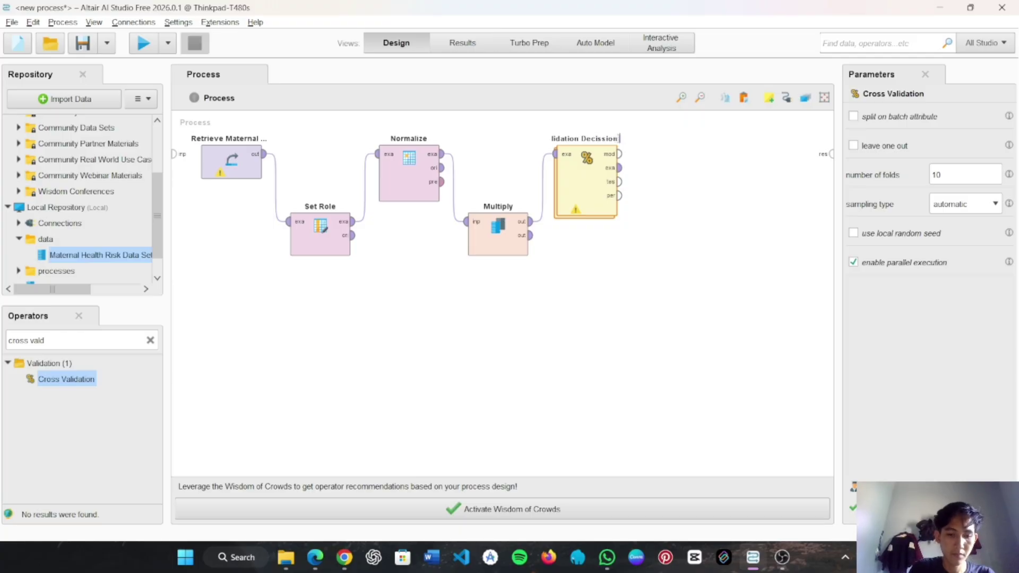
key(BackSpace)
key(BackSpace)
key(BackSpace)
key(BackSpace)
key(BackSpace)
key(BackSpace)
key(BackSpace)
key(BackSpace)
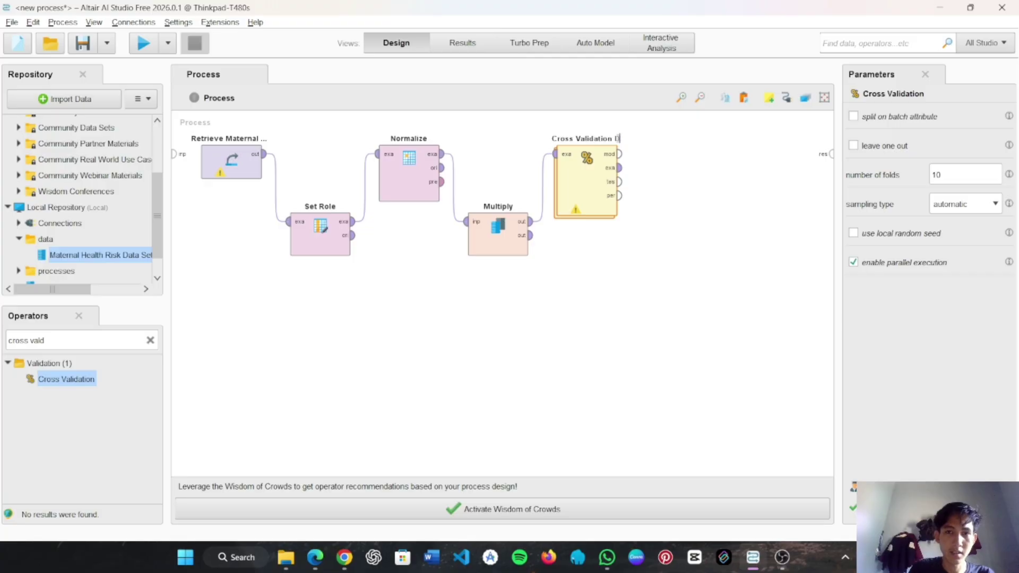
text(T)
click(709, 204)
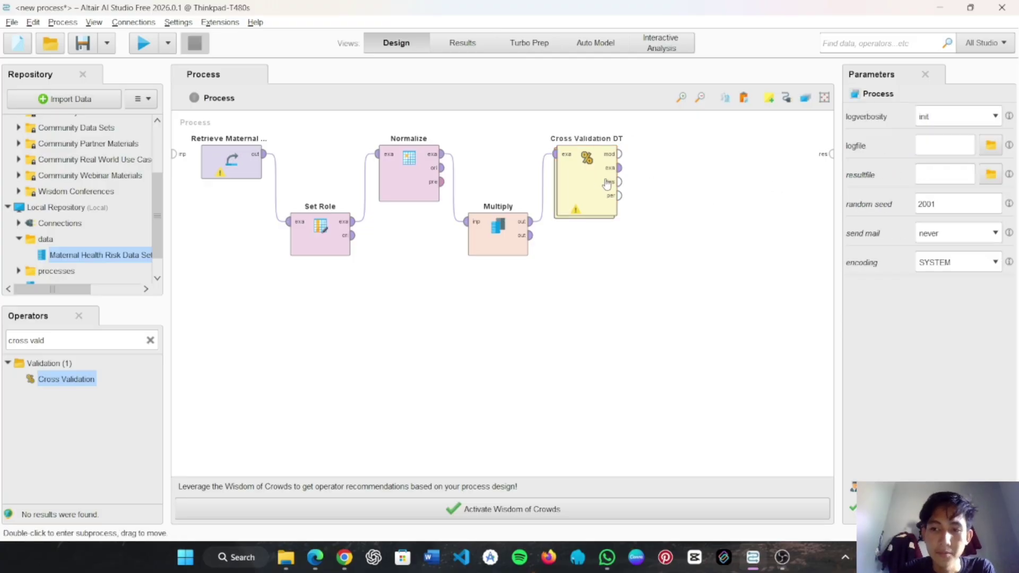
- Open the Cross Validation DT subprocess and place a Decision Tree operator in its Training area
click(587, 210)
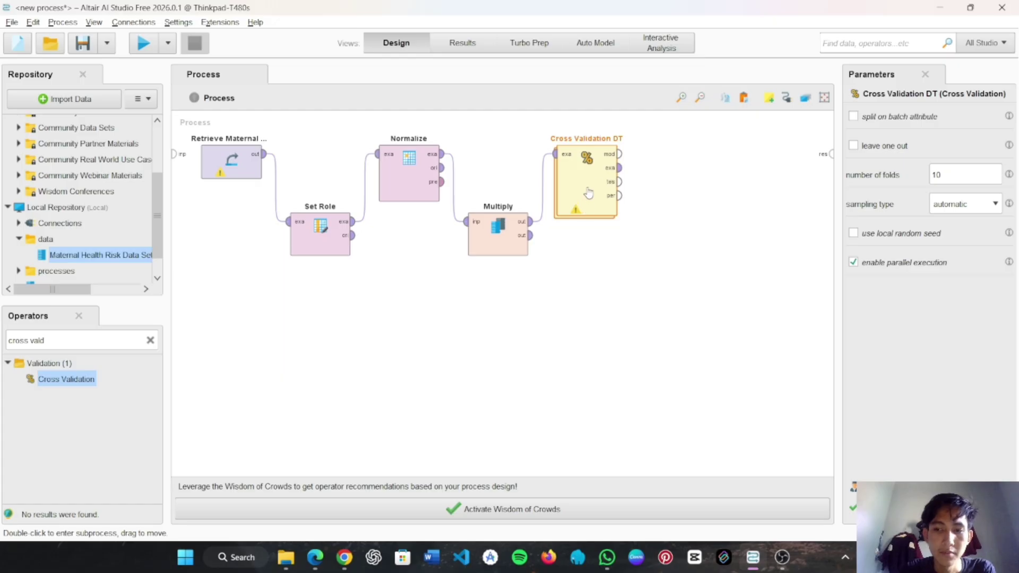
double_click(588, 181)
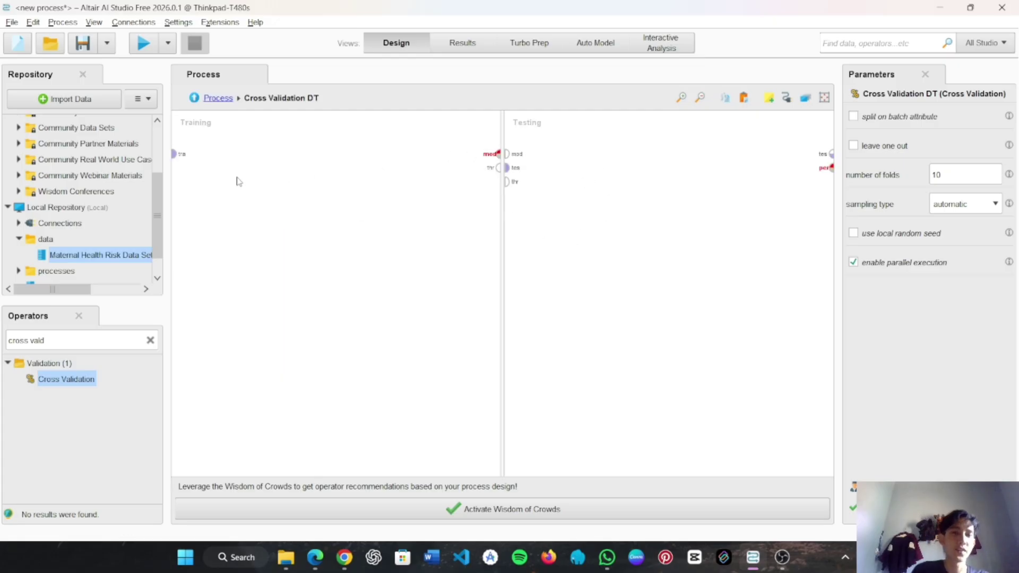
click(150, 340)
text(decis)
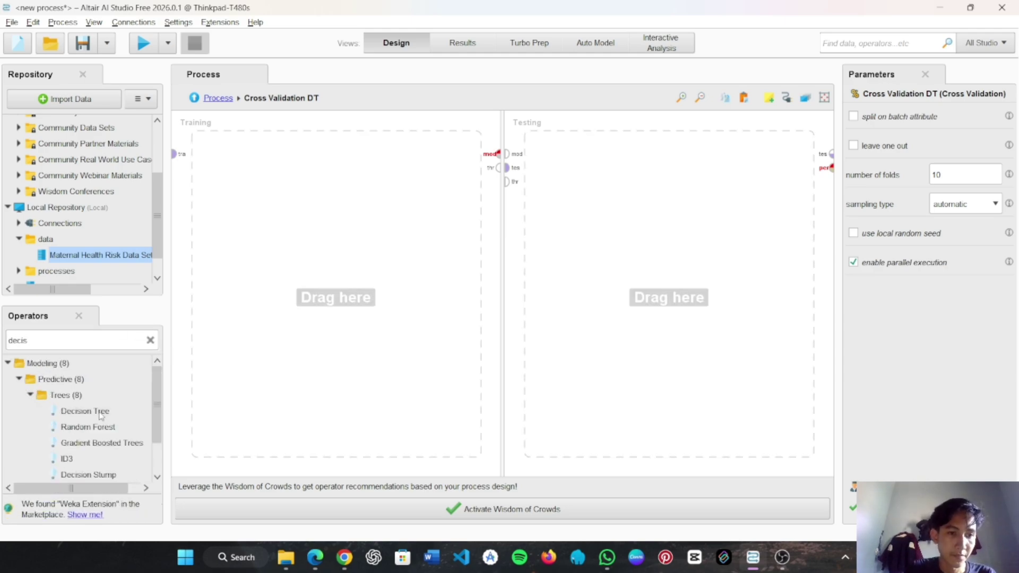
drag(84, 411, 318, 244)
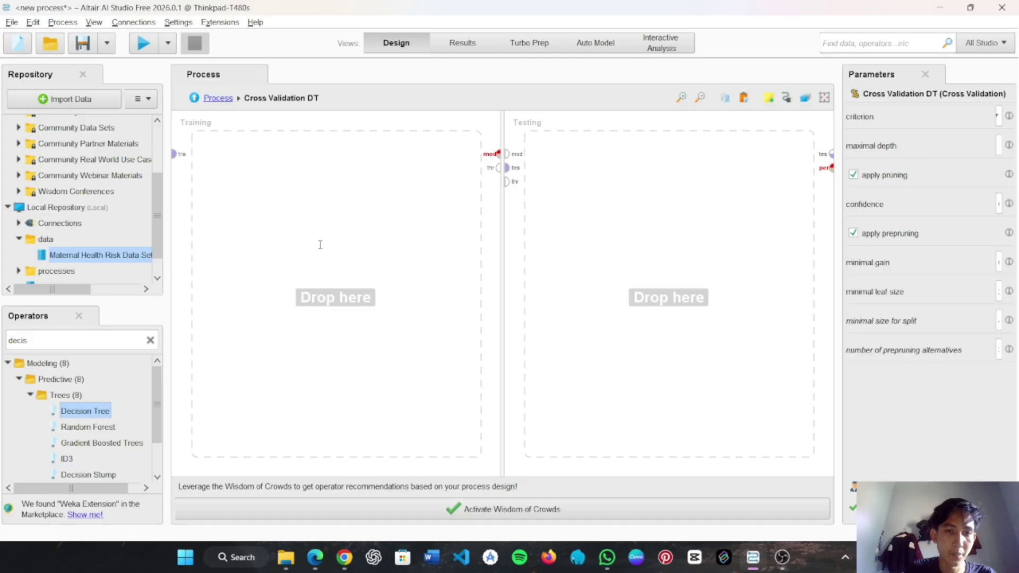
- Connect the training data to Decision Tree and Decision Tree's model output to the Training area's model port
click(176, 154)
click(288, 221)
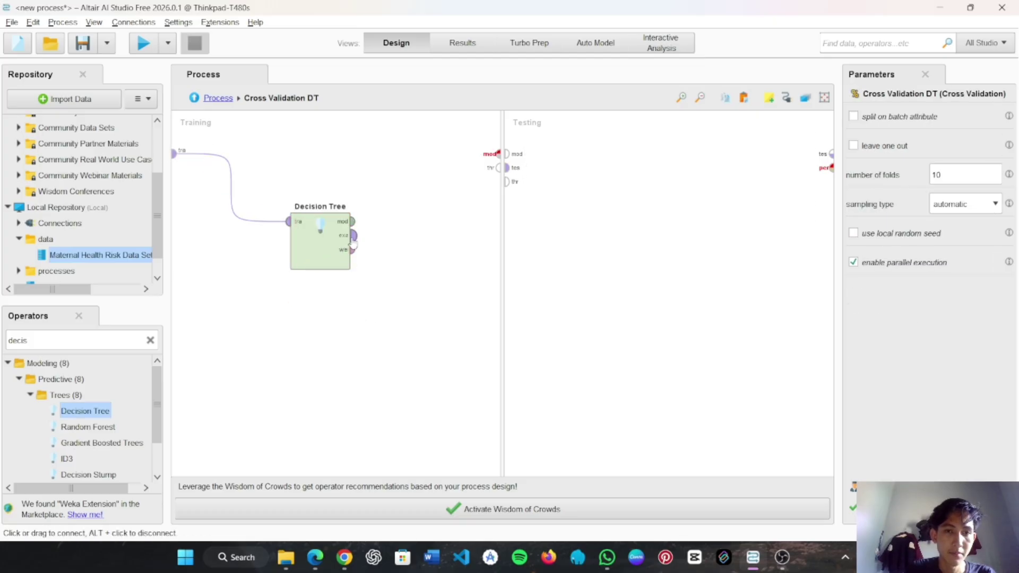
click(353, 221)
click(499, 153)
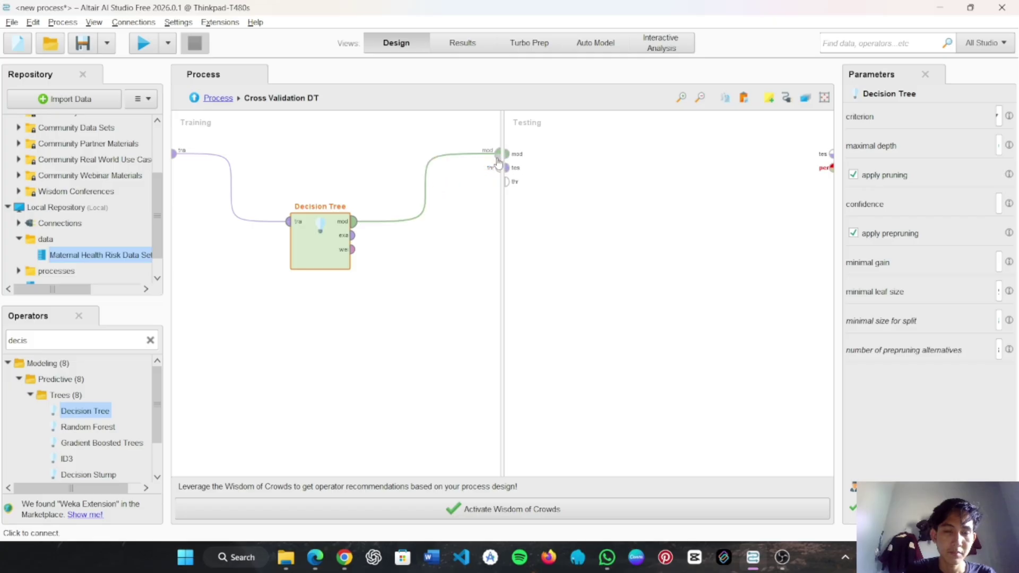
- Place an Apply Model operator in the Testing area and connect the model and test set ports to its model and unlabelled inputs
click(151, 341)
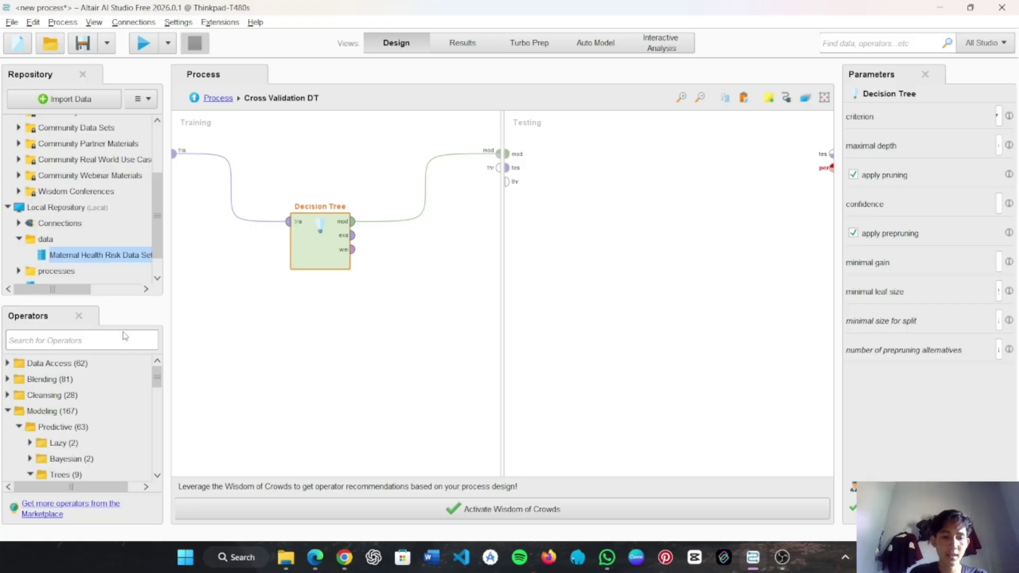
text(appl)
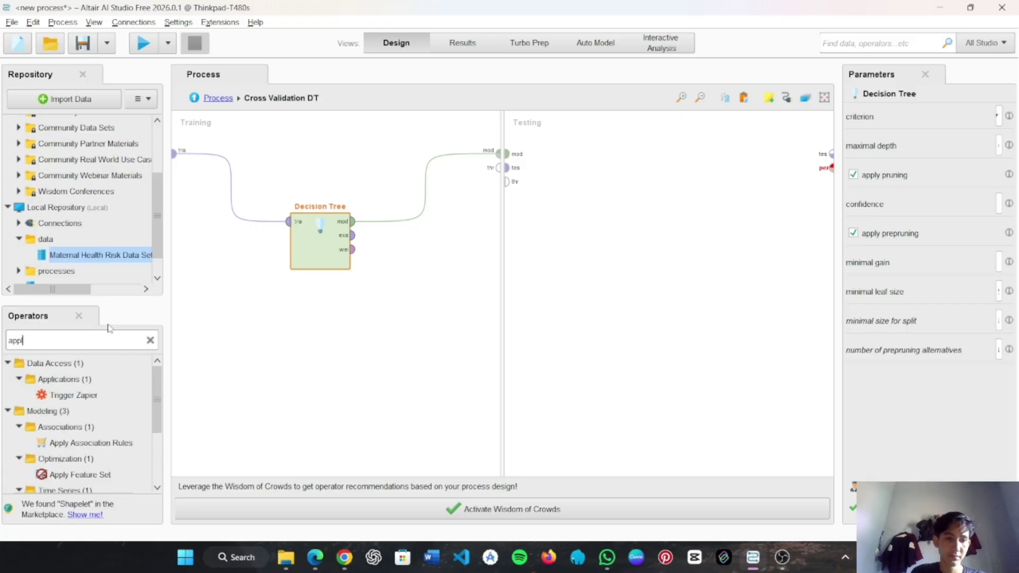
scroll(98, 416, down, 2)
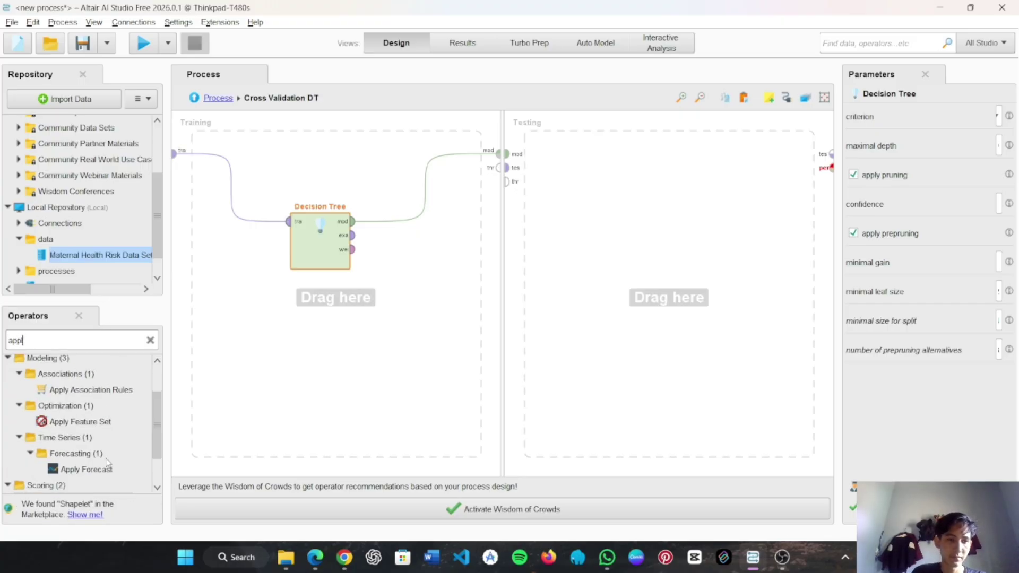
scroll(118, 456, down, 2)
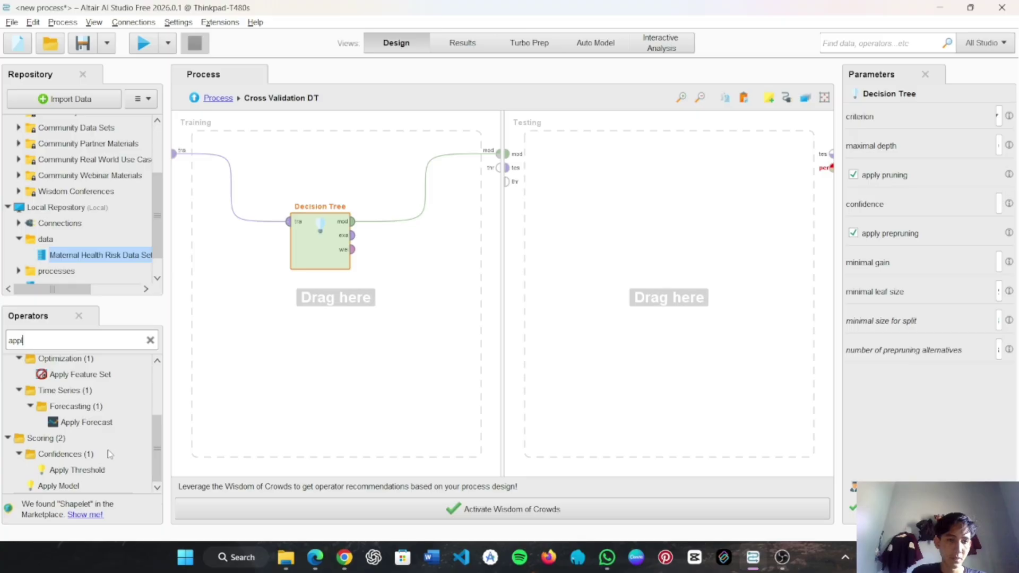
drag(81, 489, 609, 186)
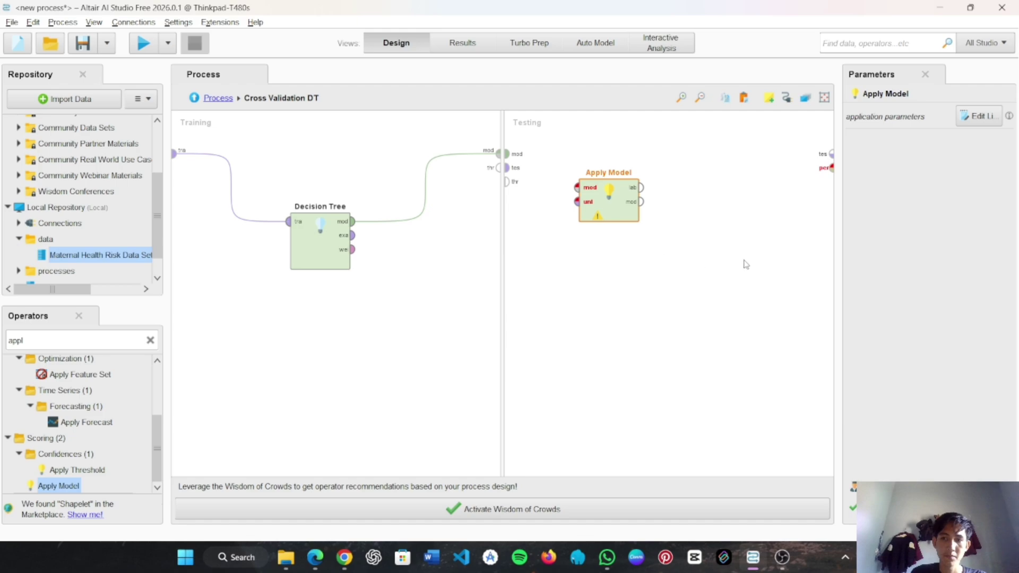
drag(613, 208, 569, 174)
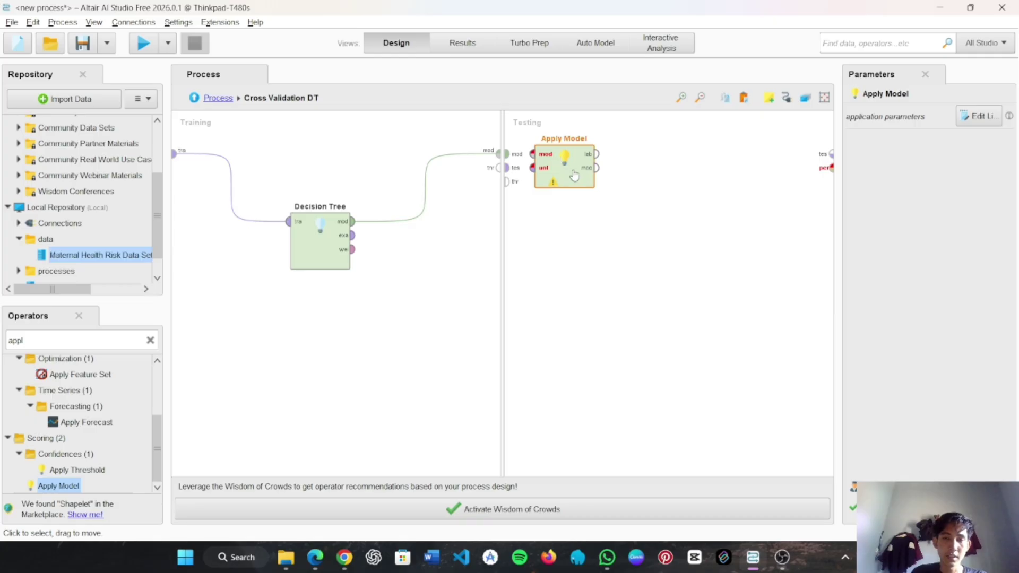
mouse_move(518, 155)
mouse_down()
mouse_move(532, 153)
mouse_move(533, 168)
mouse_up()
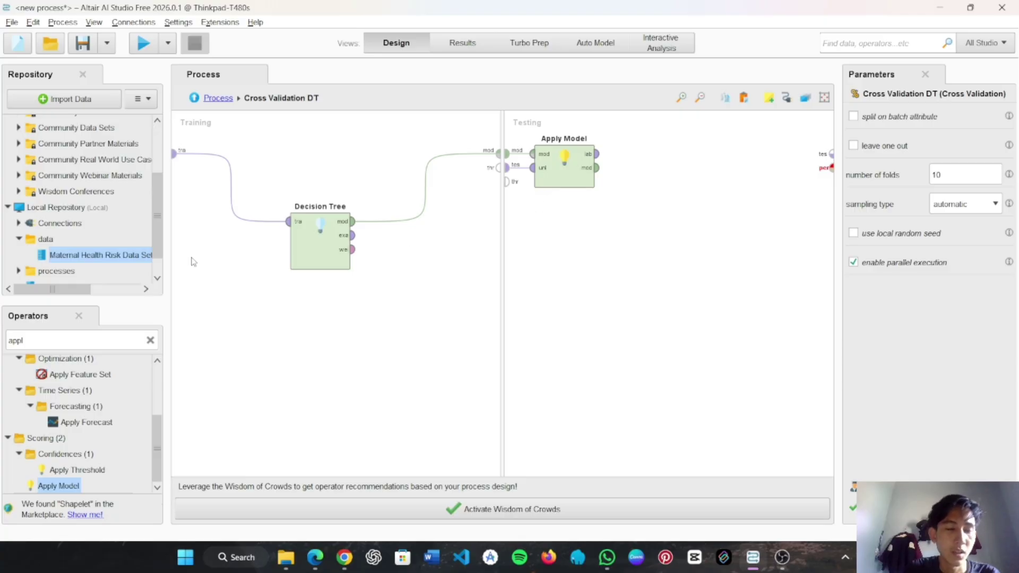
- Add a Performance (Classification) operator after Apply Model and connect Apply Model's labelled output to its labelled input
click(150, 340)
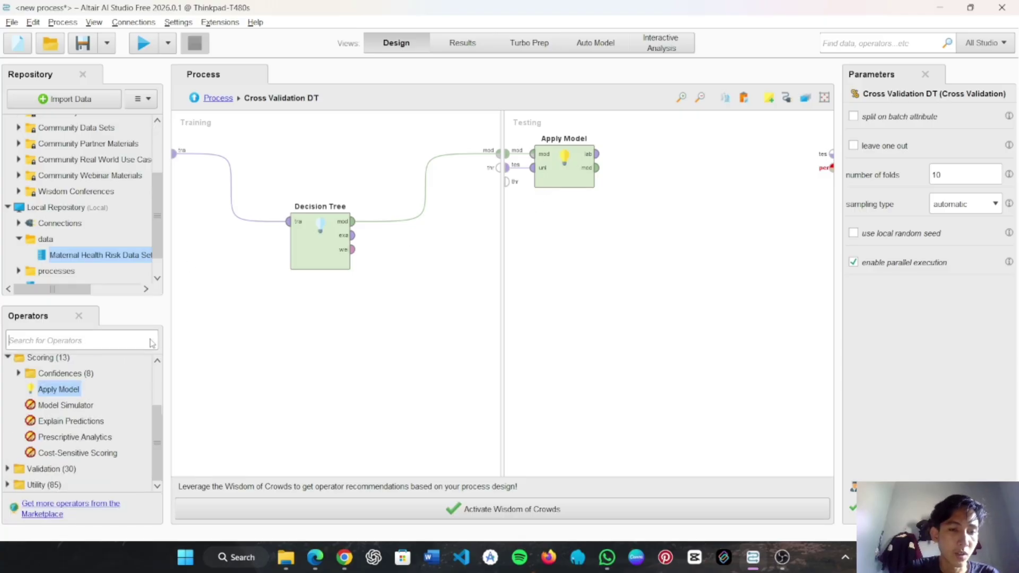
text(perform)
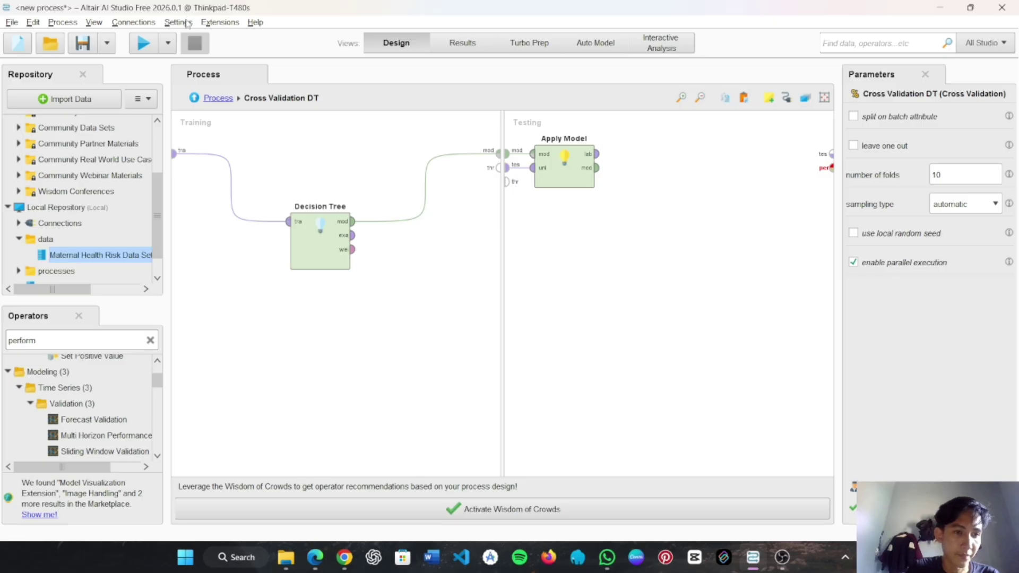
scroll(77, 433, down, 3)
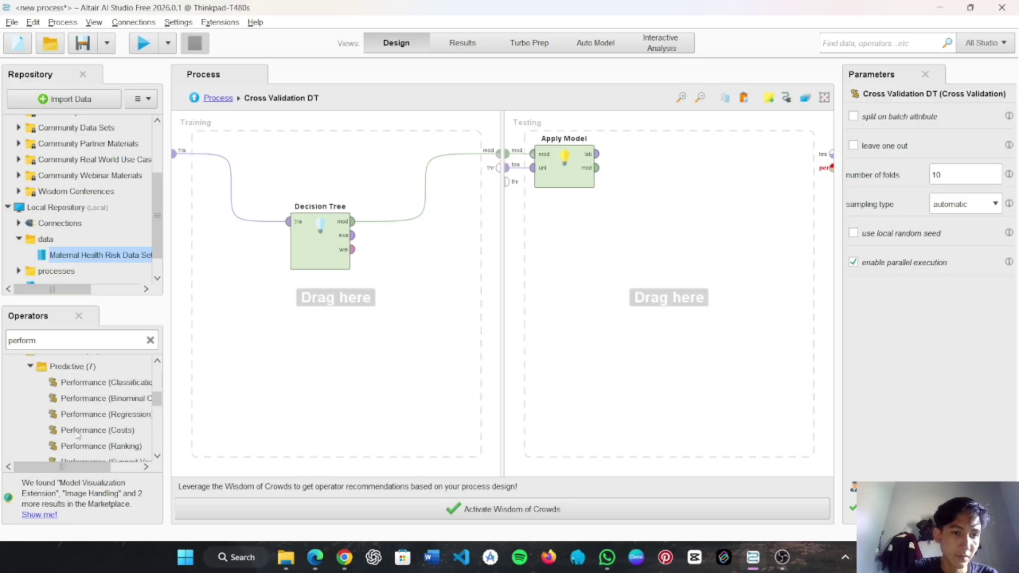
drag(85, 386, 706, 166)
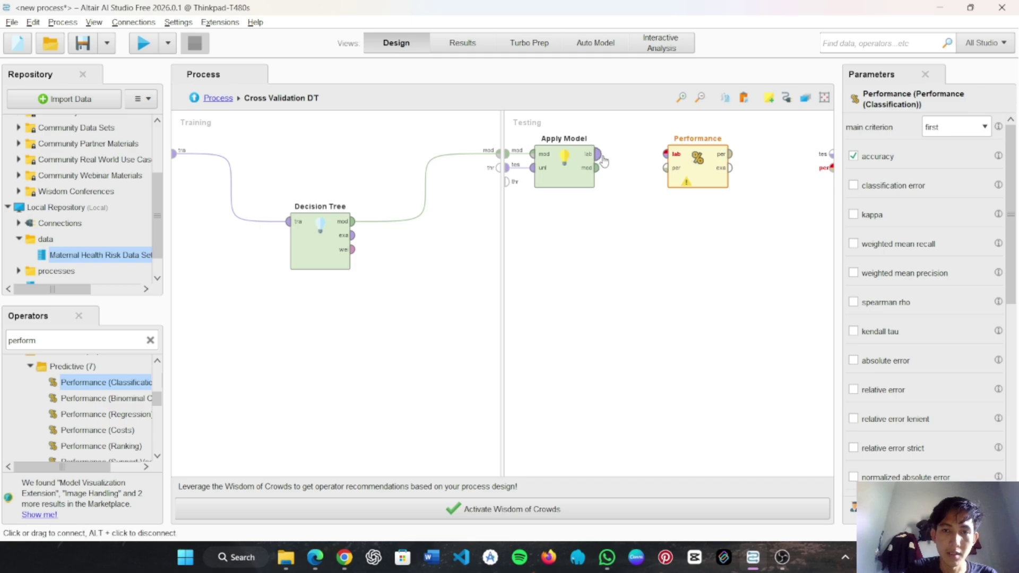
click(602, 157)
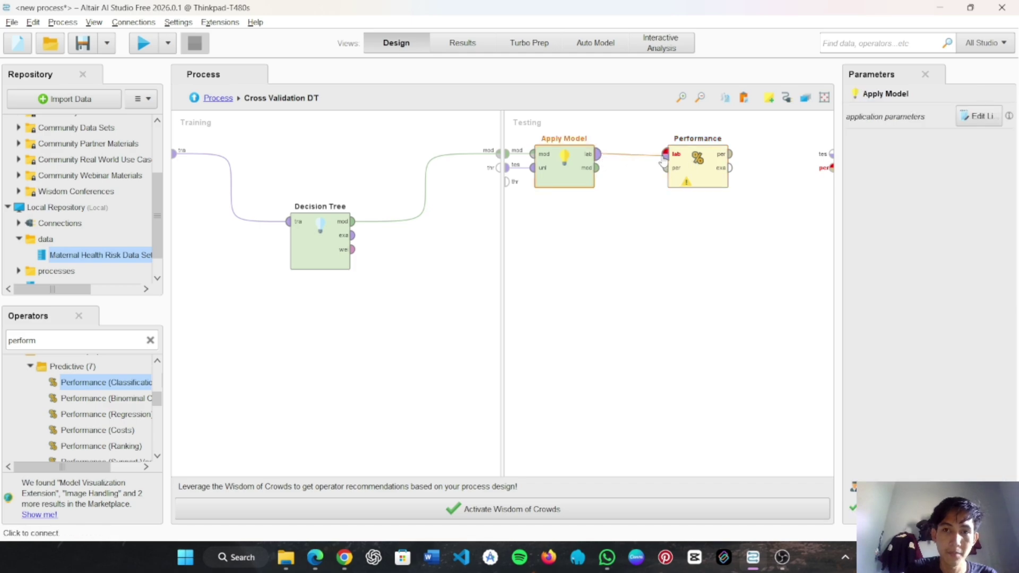
click(665, 157)
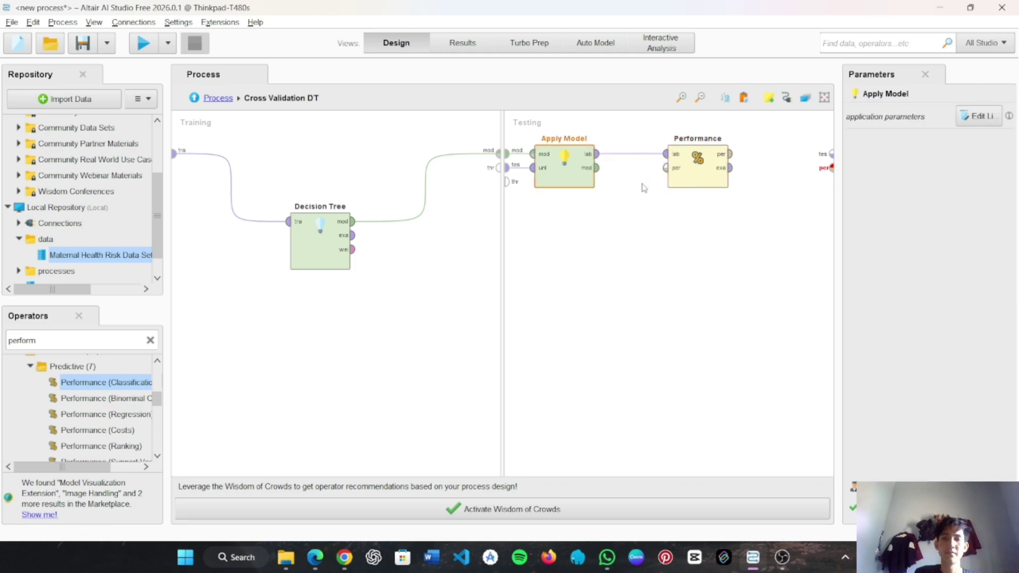
- Connect Performance's performance output to the Testing area's performance port and return to the main process
click(720, 175)
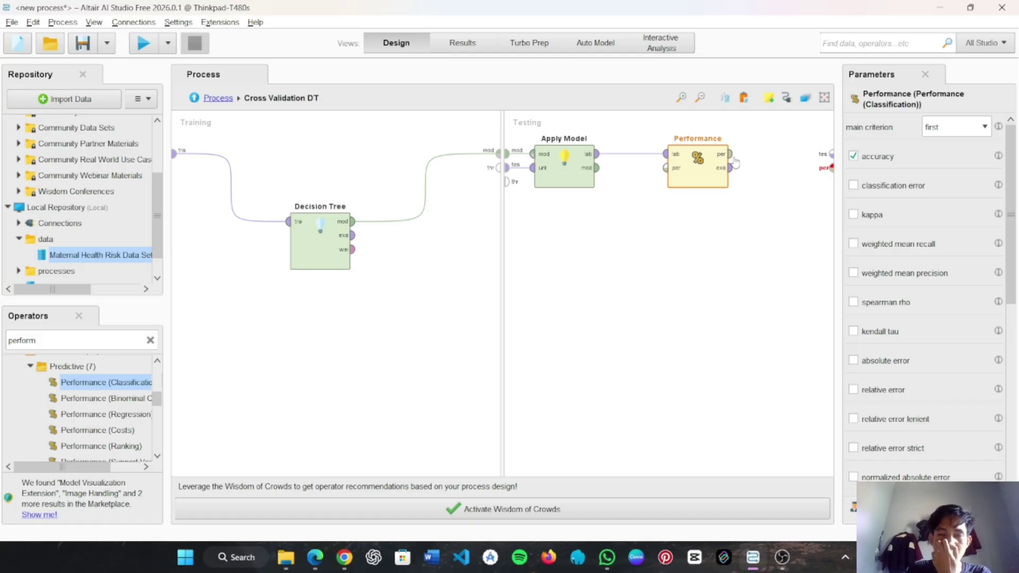
click(746, 207)
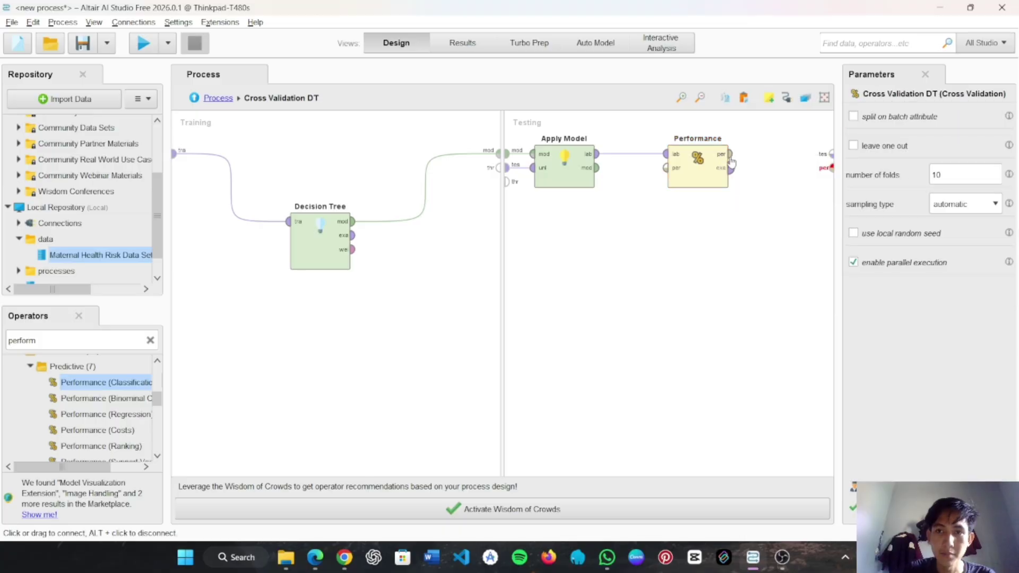
click(721, 153)
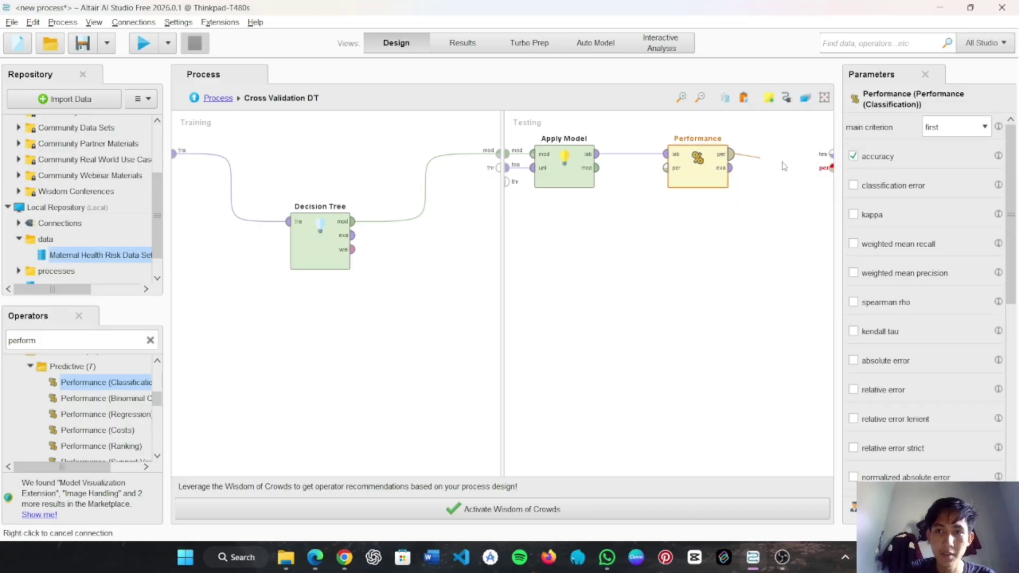
click(832, 168)
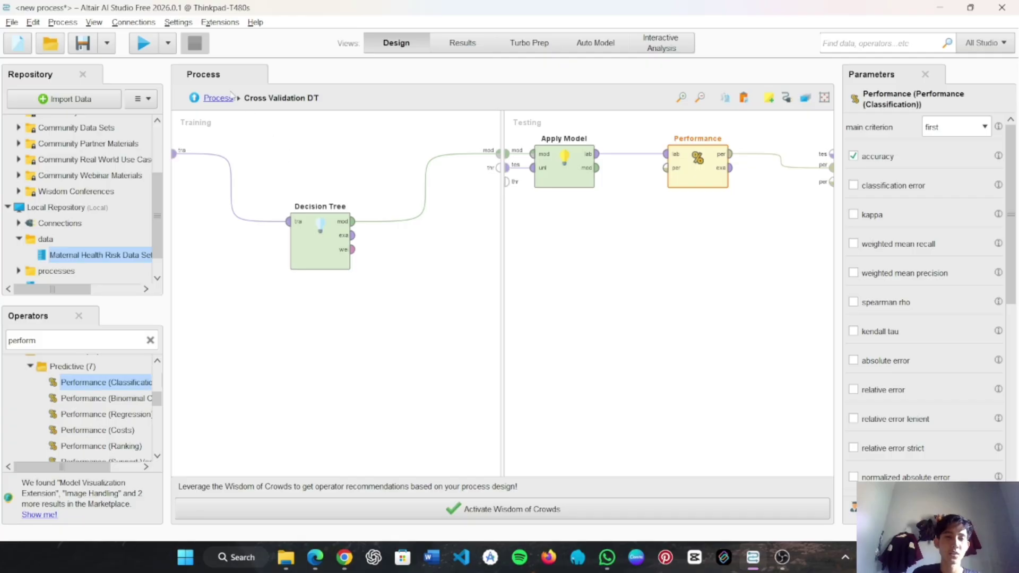
click(219, 99)
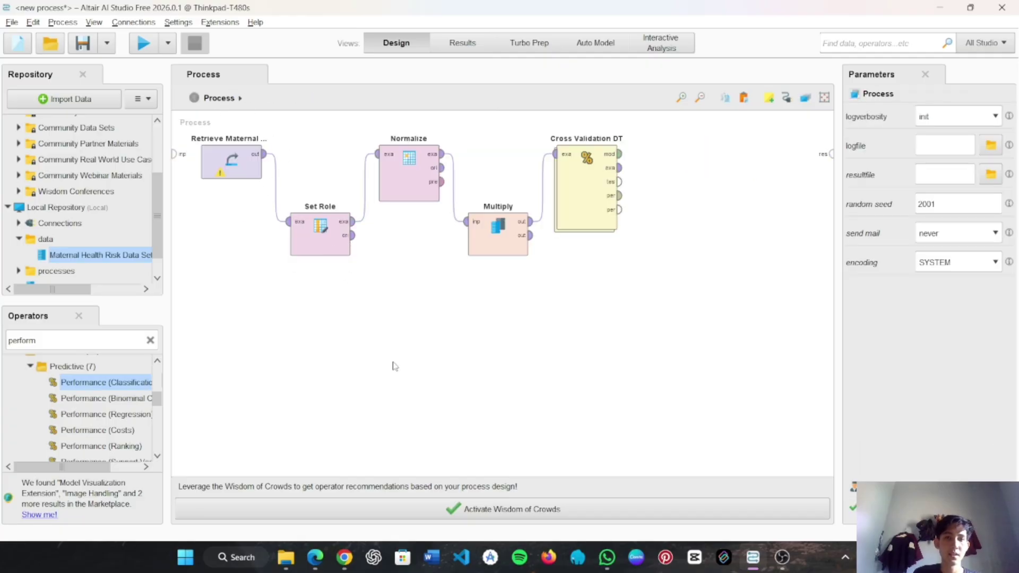
- Duplicate the Cross Validation DT operator and rename the copy to Cross Validation KNN
click(594, 207)
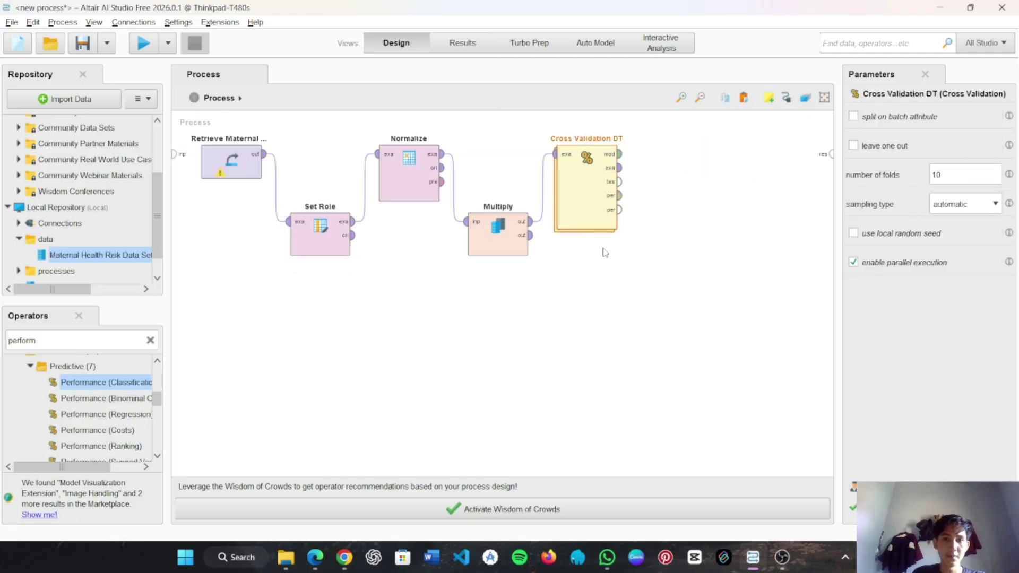
key(ctrl+c)
key(ctrl+v)
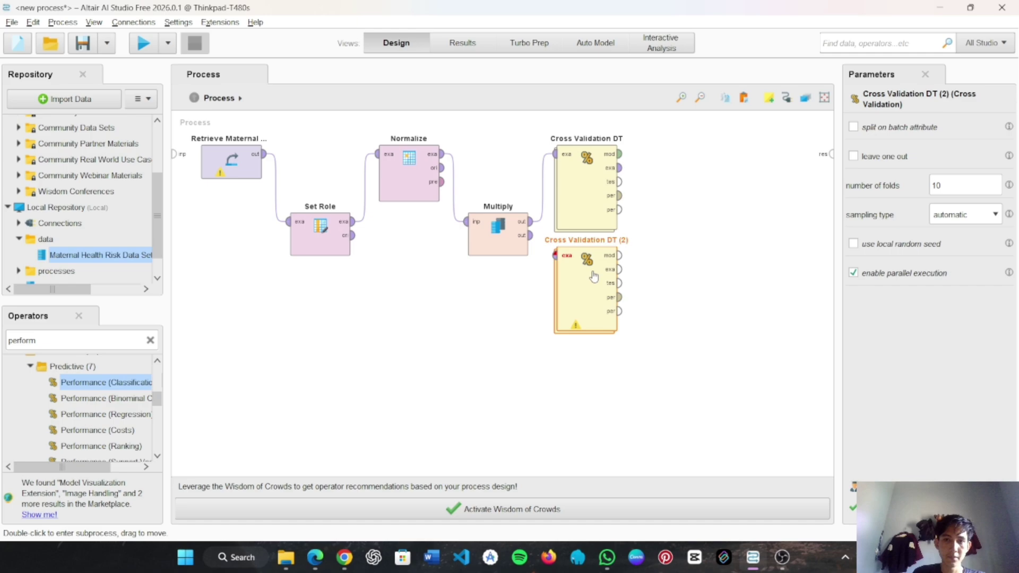
double_click(596, 238)
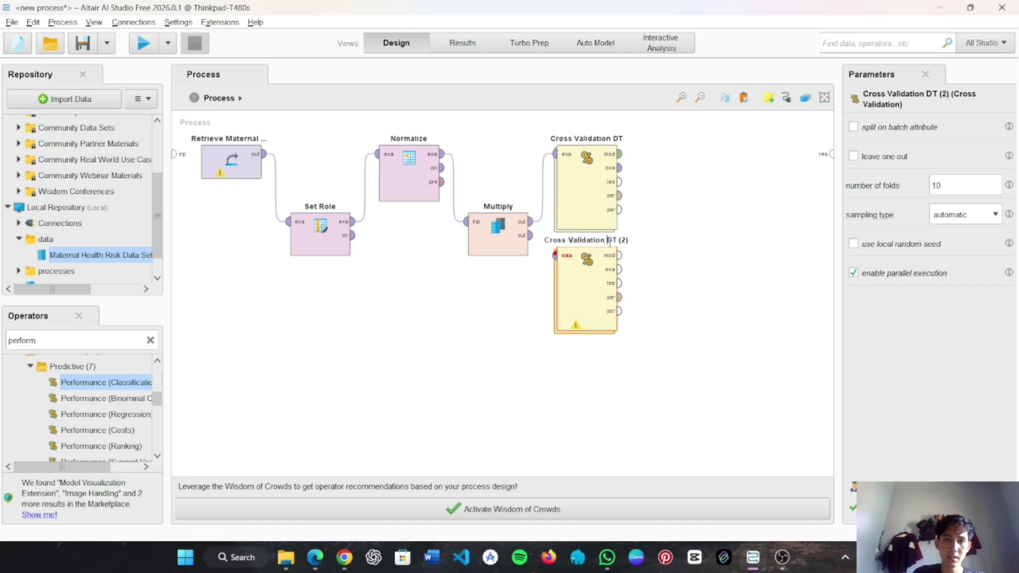
drag(607, 240, 630, 243)
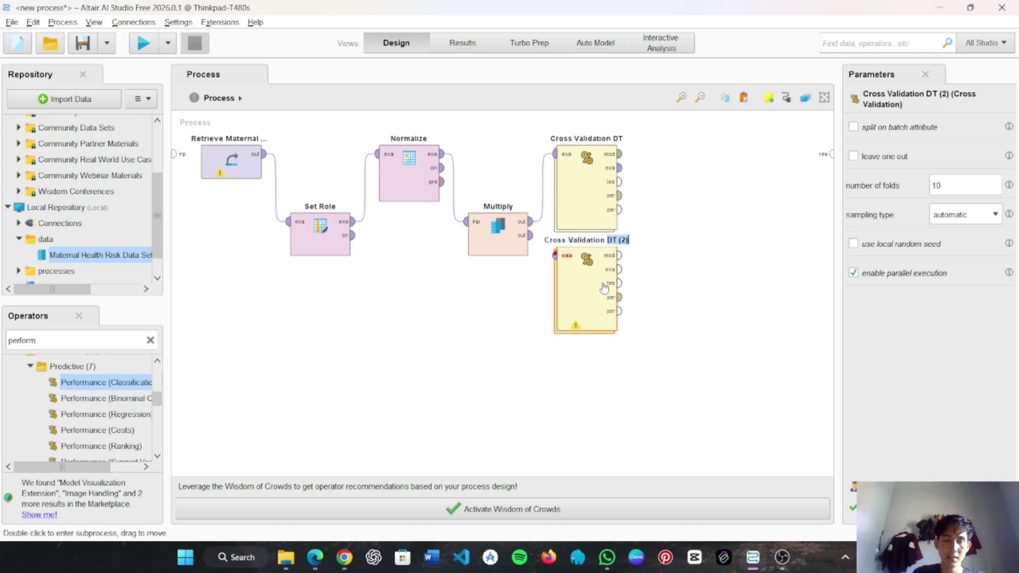
text(KNN)
key(Return)
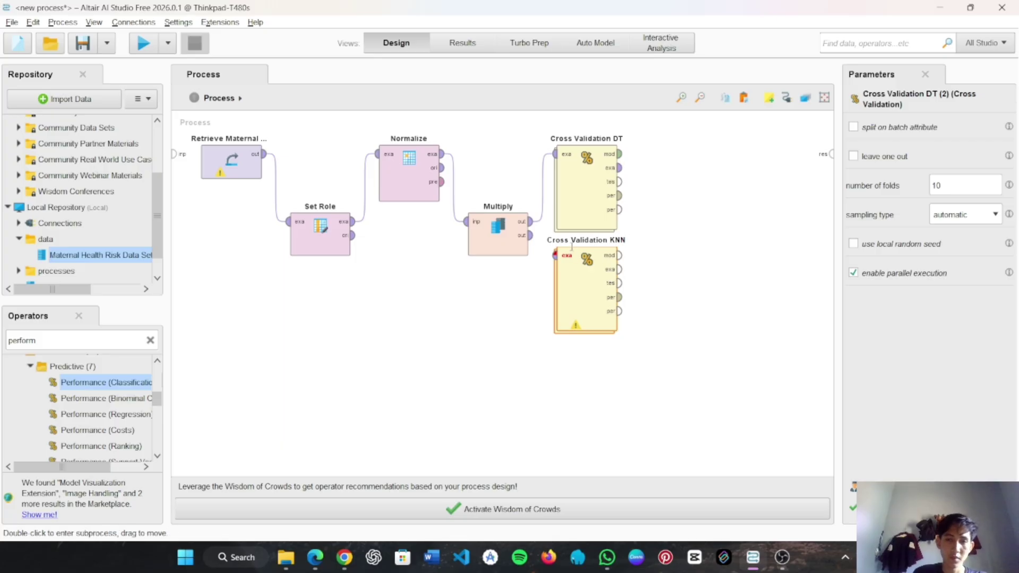
click(673, 283)
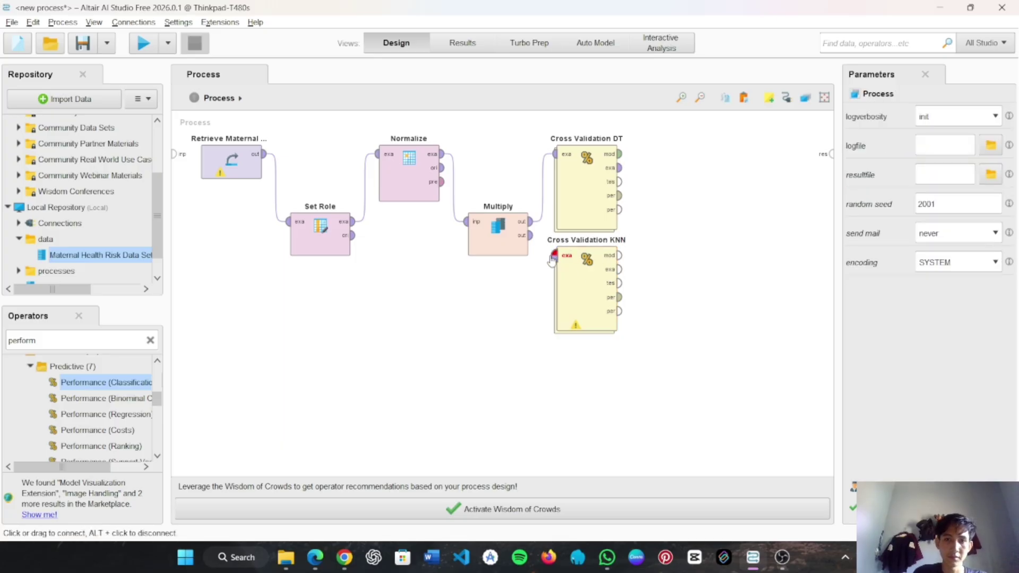
- Connect Multiply's second output to Cross Validation KNN's example set input
click(531, 236)
click(555, 257)
click(574, 289)
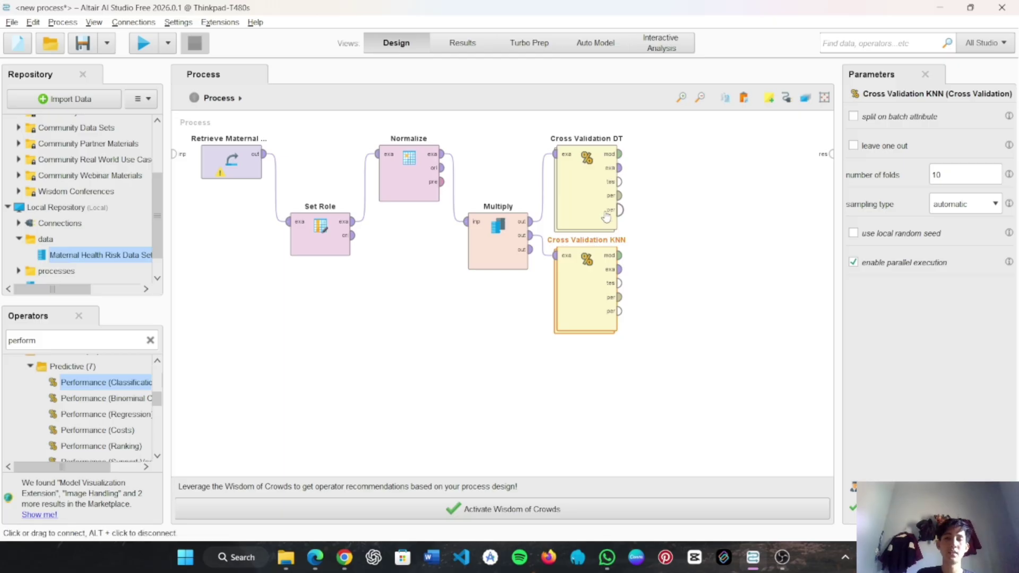
- Open the Cross Validation KNN subprocess and replace its Decision Tree operator with a k-NN operator in the Training area
double_click(591, 297)
click(340, 264)
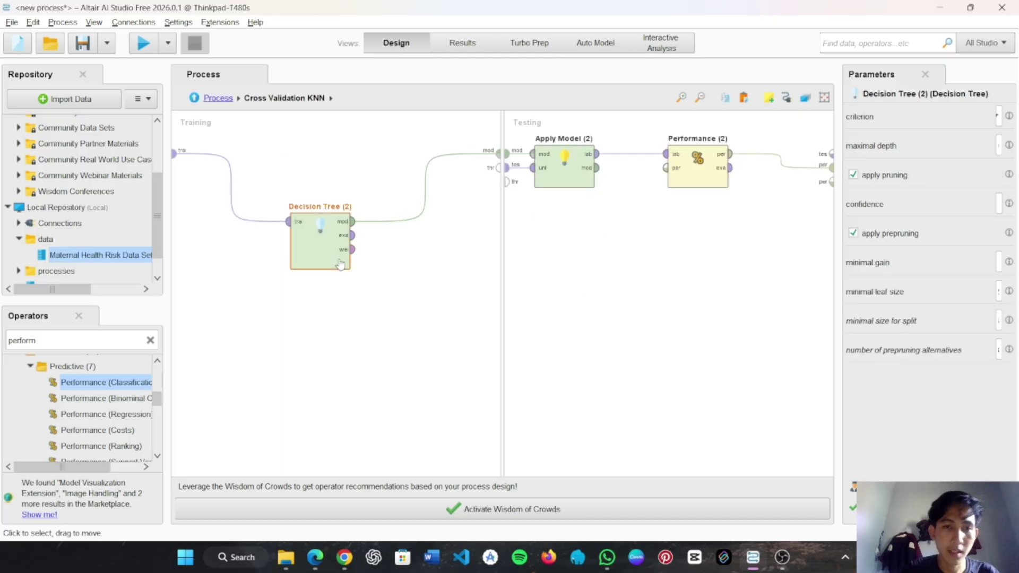
key(Delete)
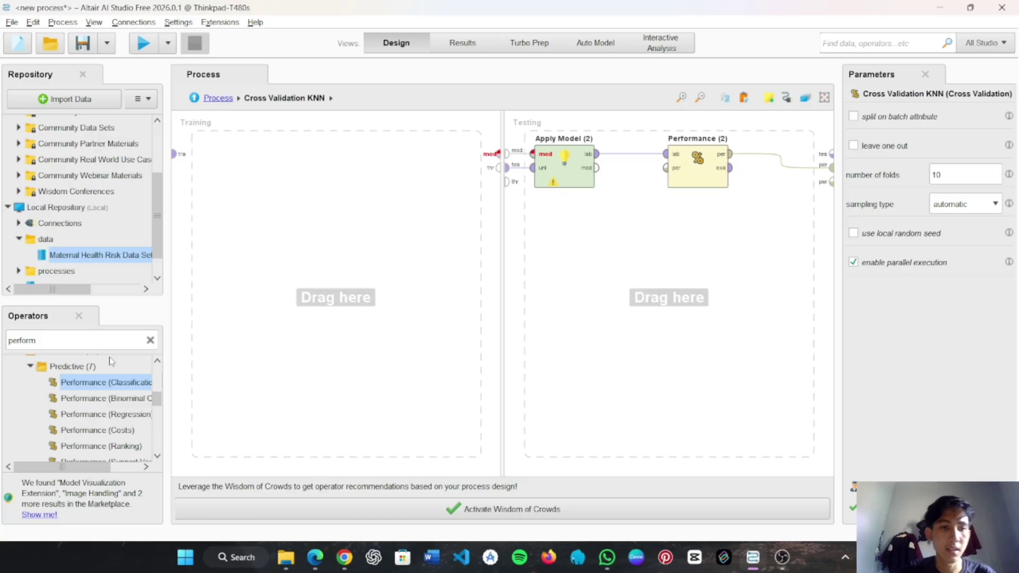
click(151, 340)
text(knn)
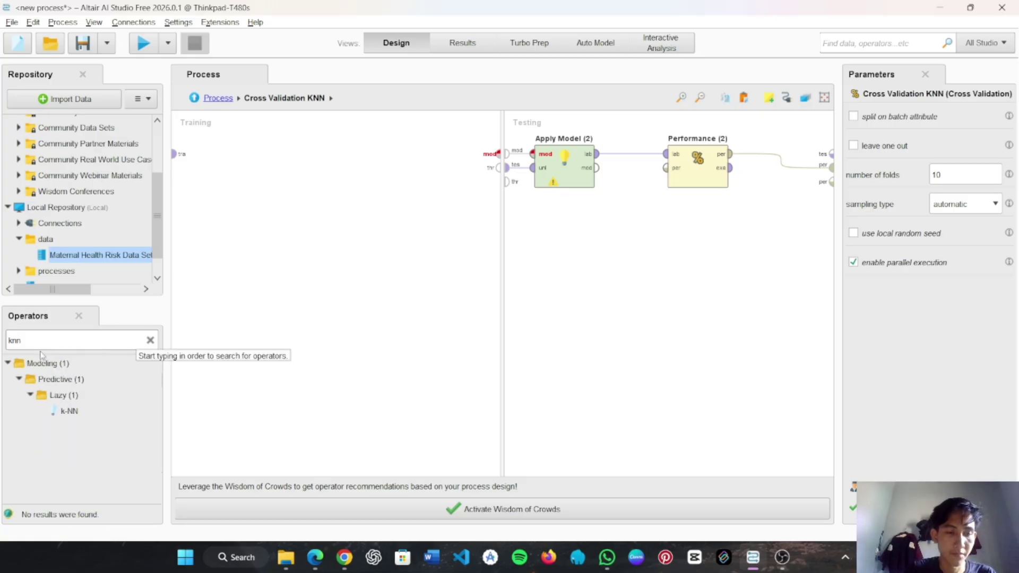
drag(69, 411, 321, 245)
- Connect the training data to k-NN and k-NN's model output to the Training area's model port
drag(175, 154, 288, 222)
click(352, 222)
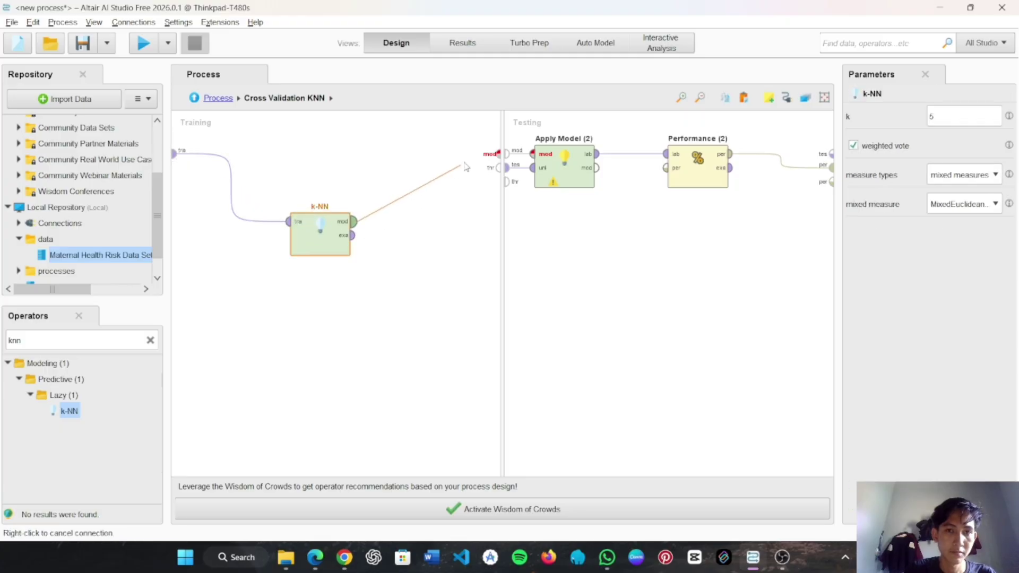
click(499, 154)
click(468, 249)
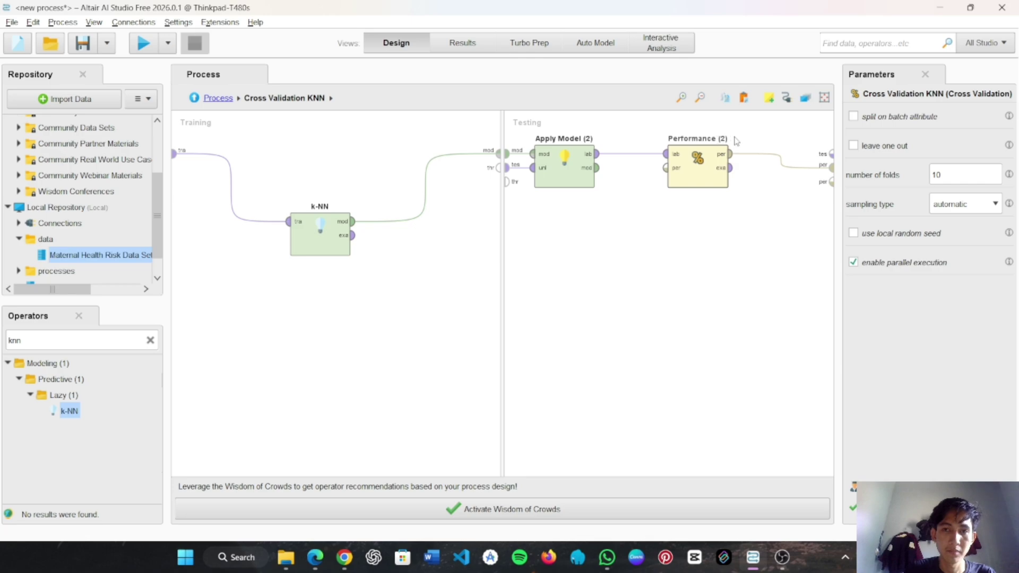
- Rename the Performance operator in Cross Validation KNN to Performance KNN and return to the main process
click(726, 139)
double_click(726, 137)
click(721, 138)
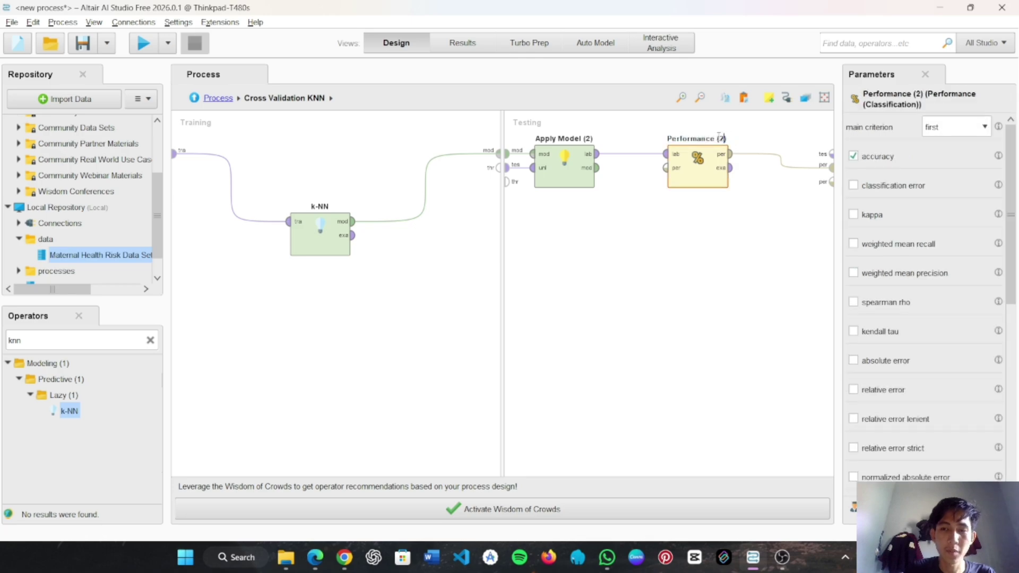
key(BackSpace)
key(BackSpace)
key(BackSpace)
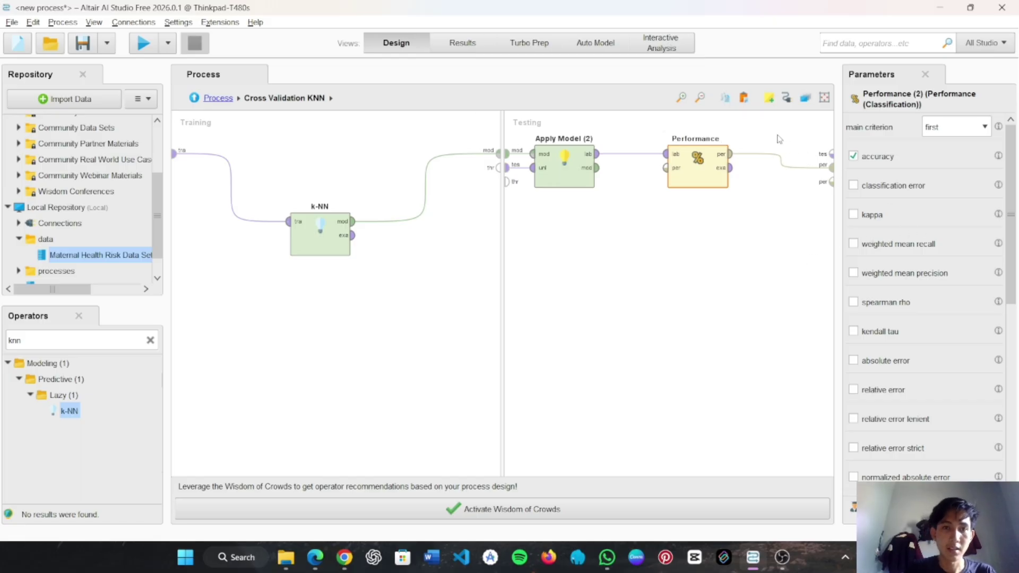
text(KNN)
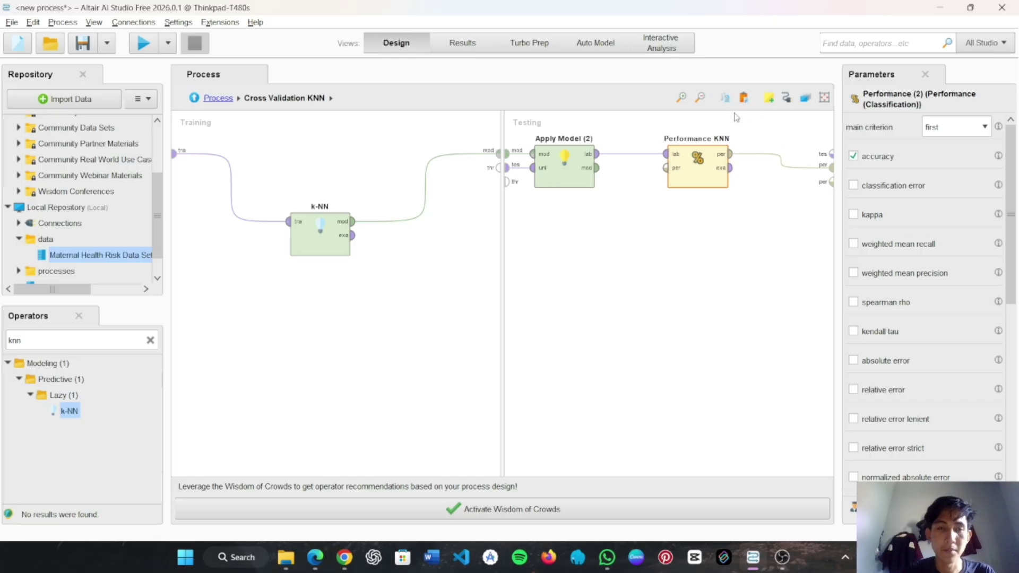
click(211, 97)
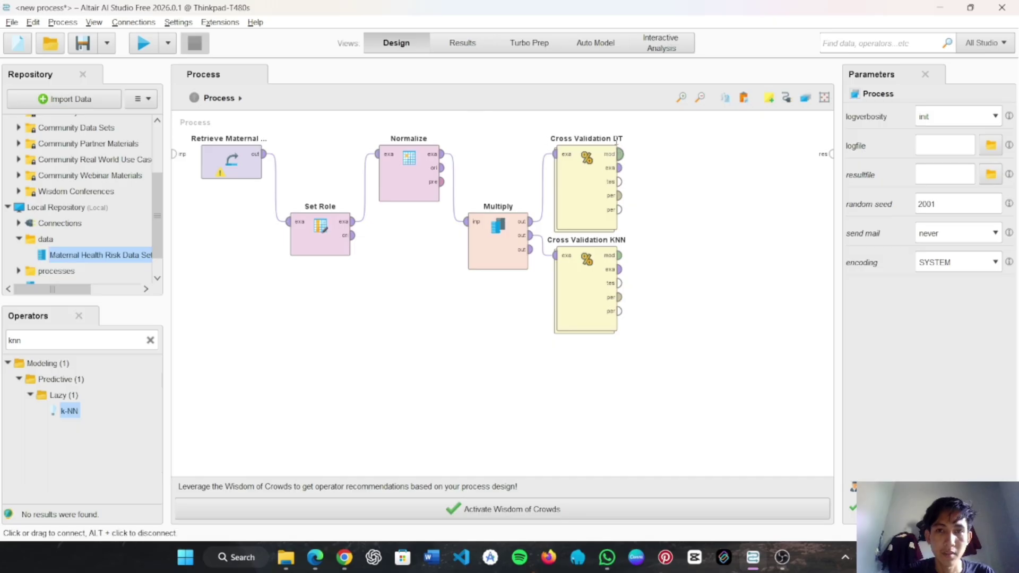
- Rename the Performance operator inside Cross Validation DT to Performance DT and return to the main process
click(619, 154)
double_click(601, 184)
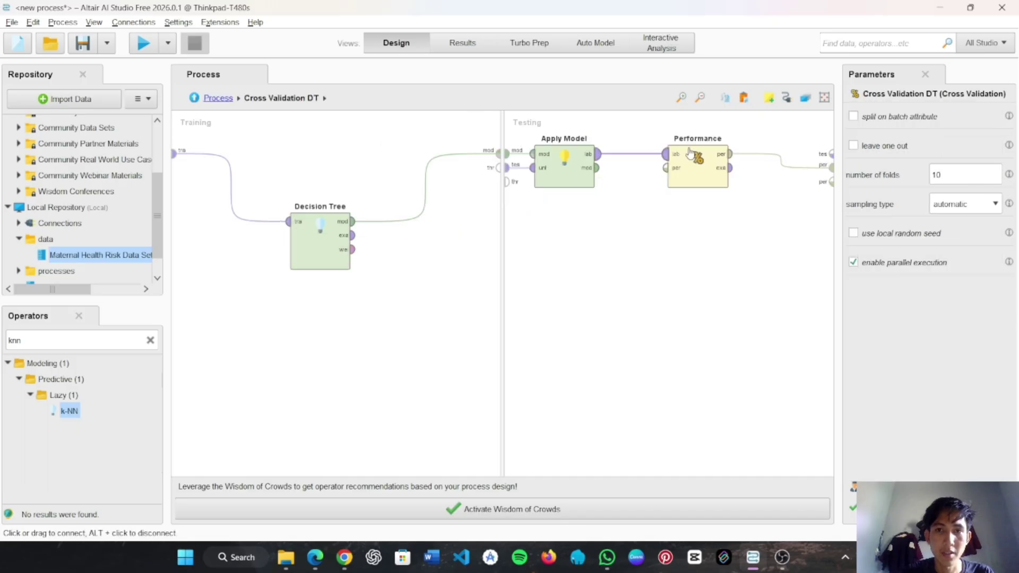
click(722, 159)
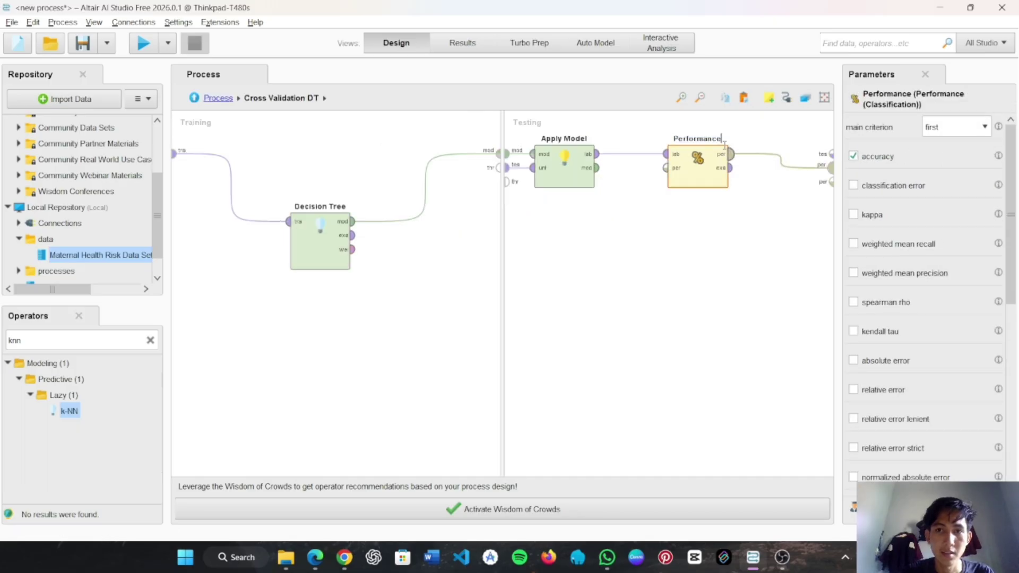
text(DT)
key(Return)
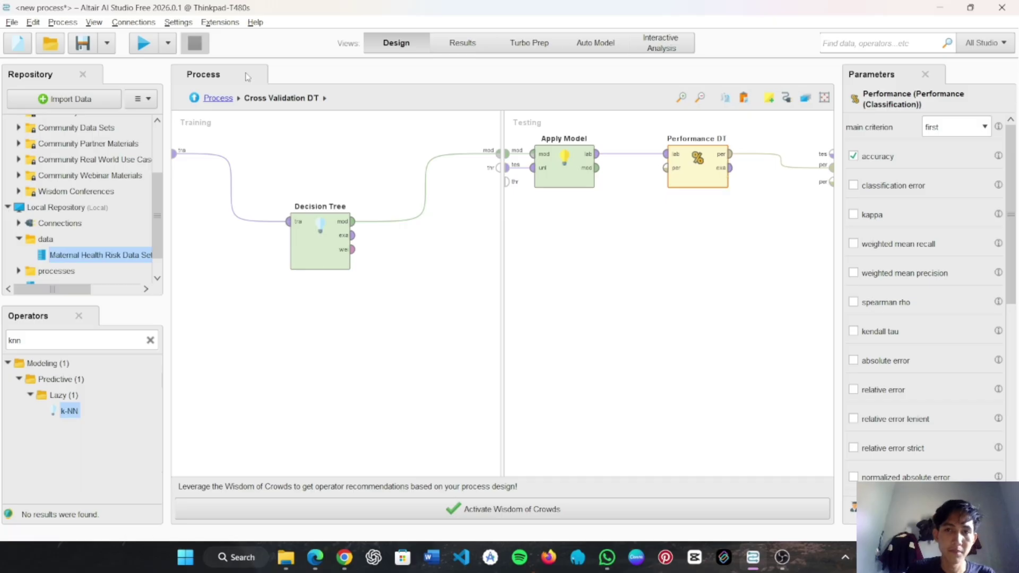
click(212, 99)
- Duplicate Cross Validation KNN below the original and connect Multiply's third output to the copy's example set input
click(570, 294)
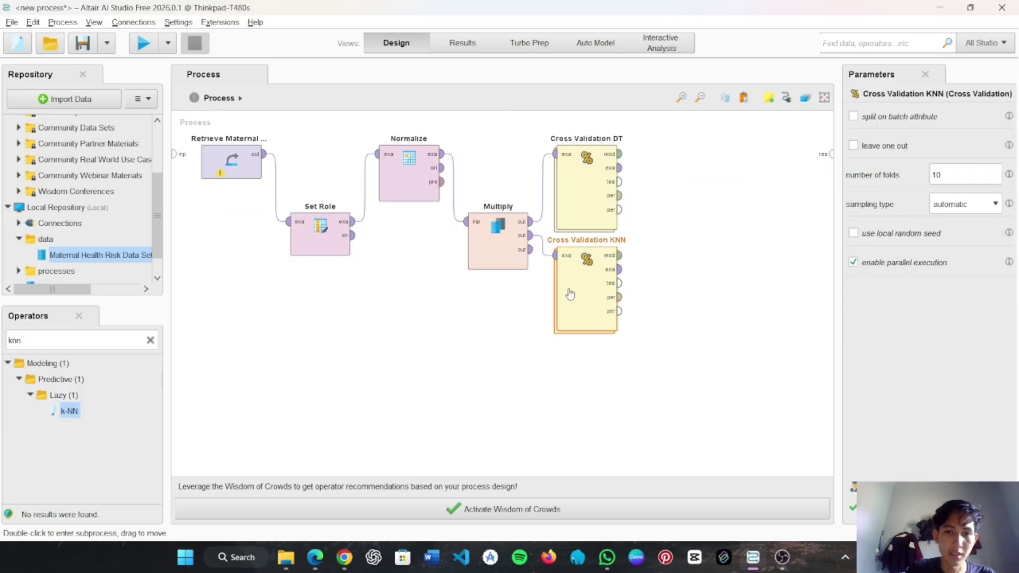
key(ctrl+c)
key(ctrl+v)
drag(584, 340, 586, 377)
click(522, 216)
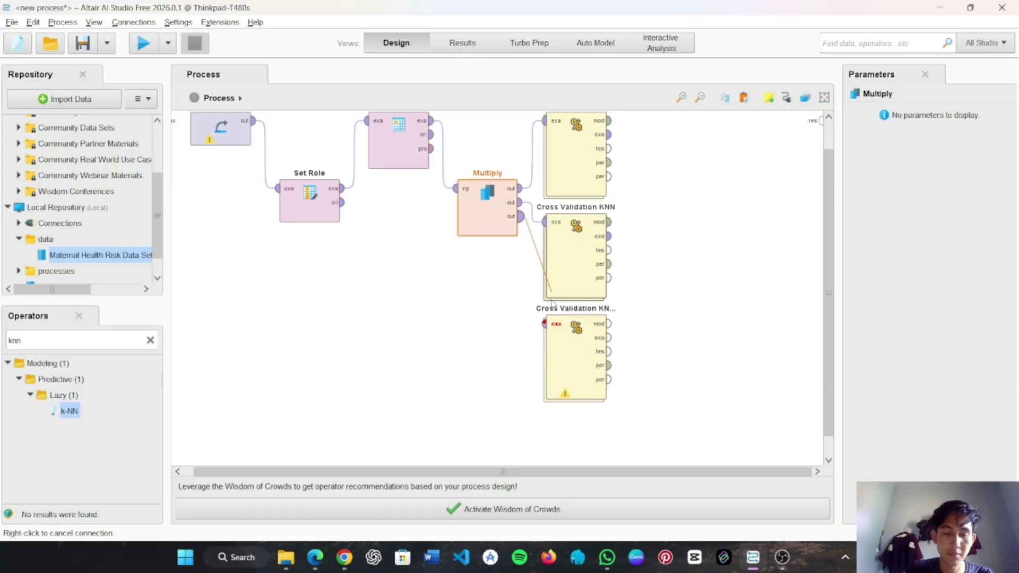
click(544, 324)
- Rename the copied Cross Validation KNN operator to Cross Validation NB
click(589, 313)
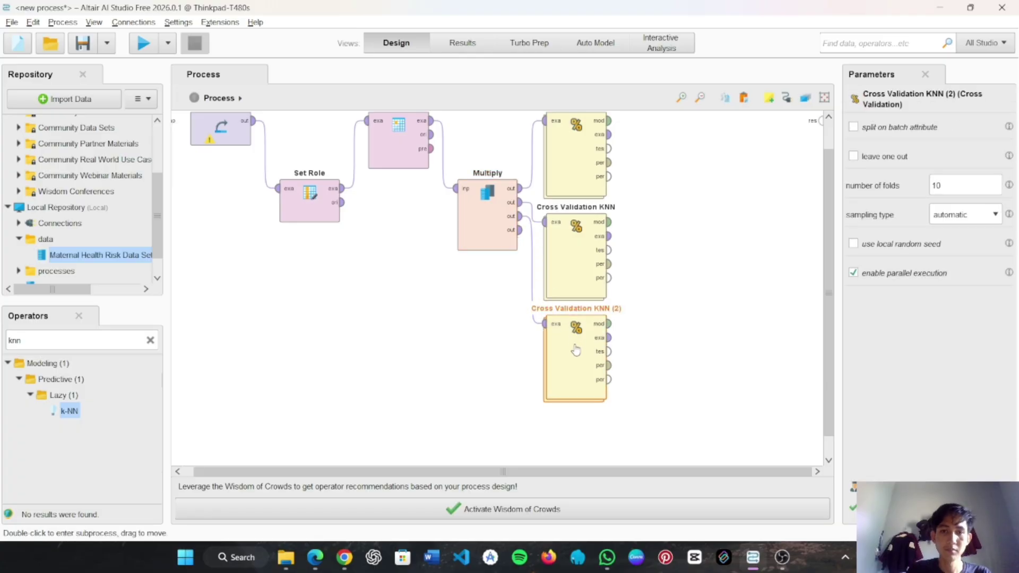
double_click(595, 308)
drag(593, 309, 624, 309)
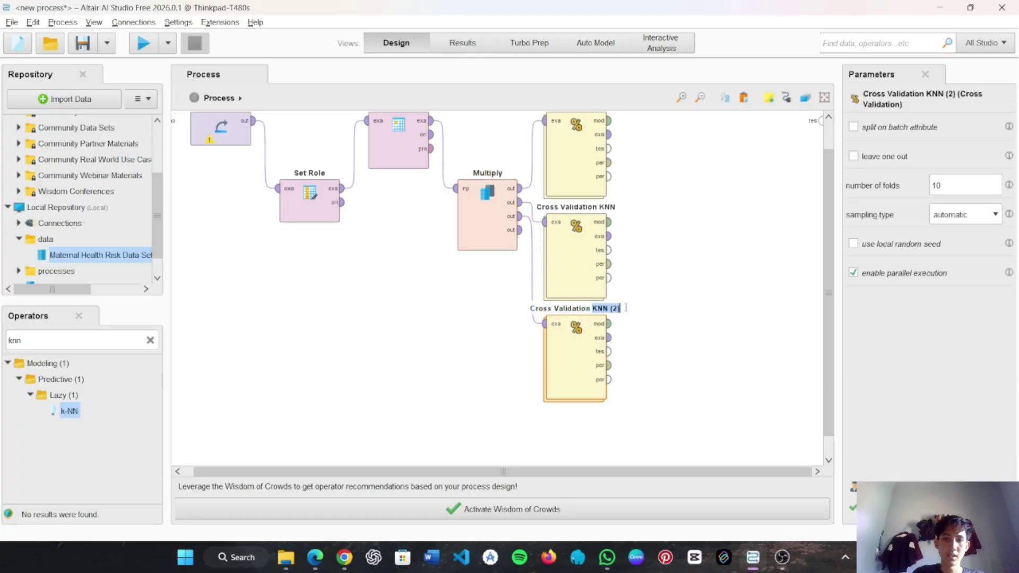
text(NB)
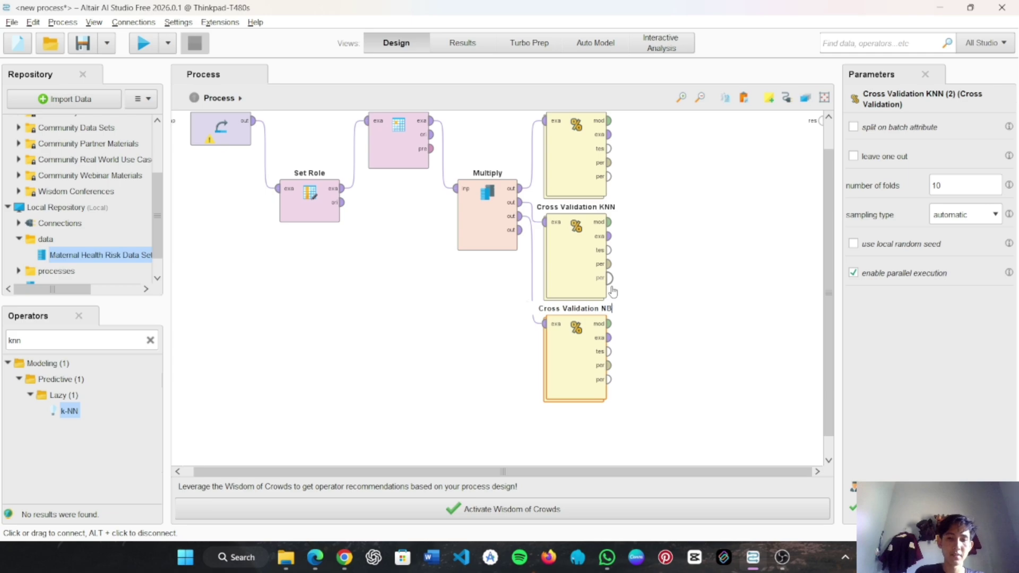
- Open the Cross Validation NB subprocess and replace its k-NN operator with a Naive Bayes operator in the Training area
double_click(579, 363)
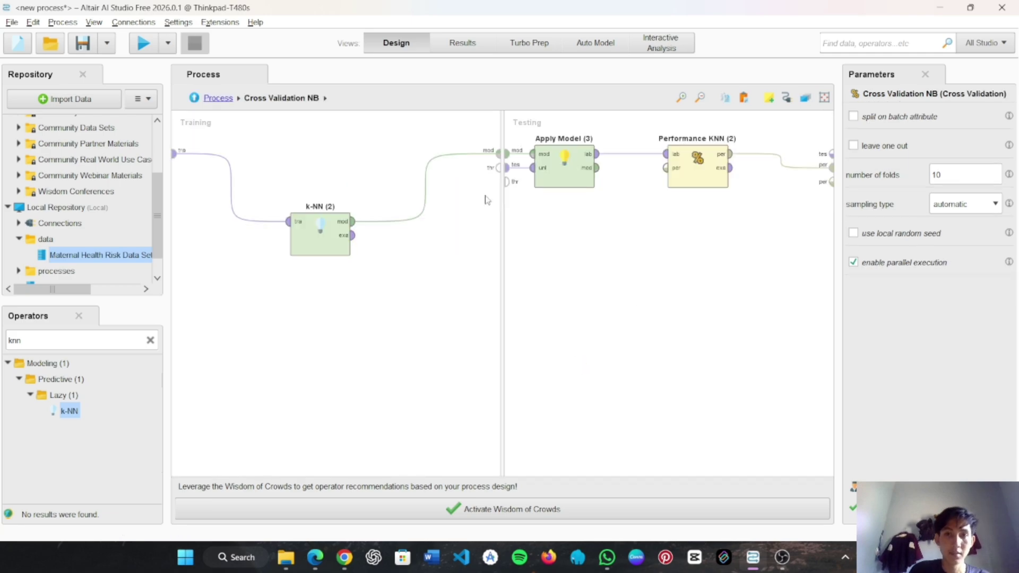
click(338, 236)
key(Delete)
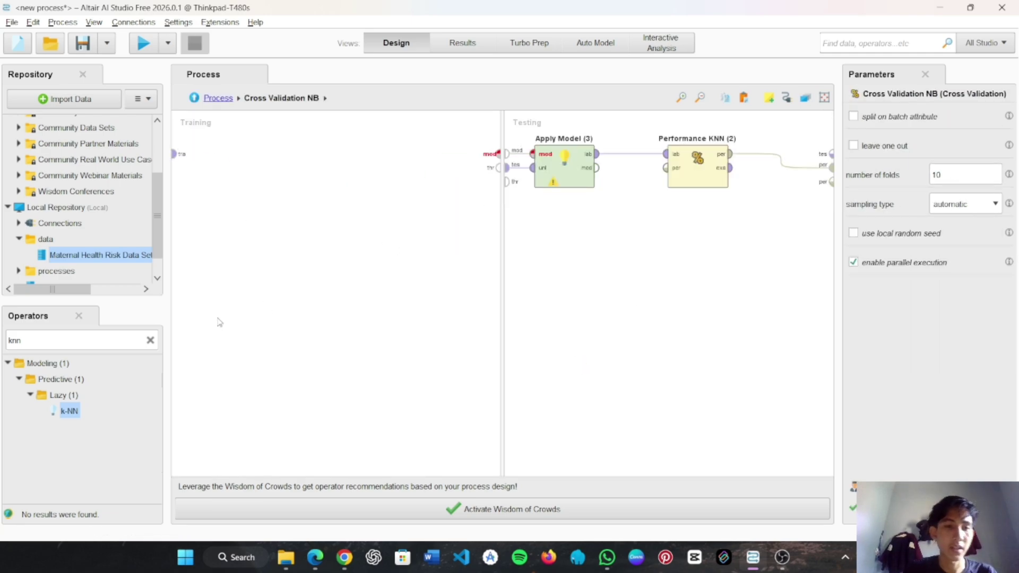
click(150, 340)
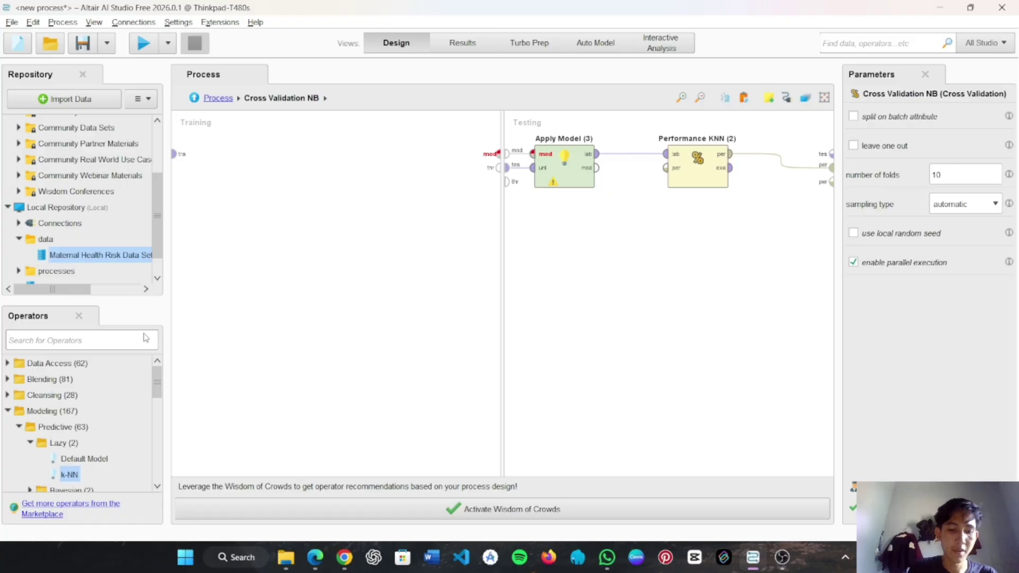
text(NB)
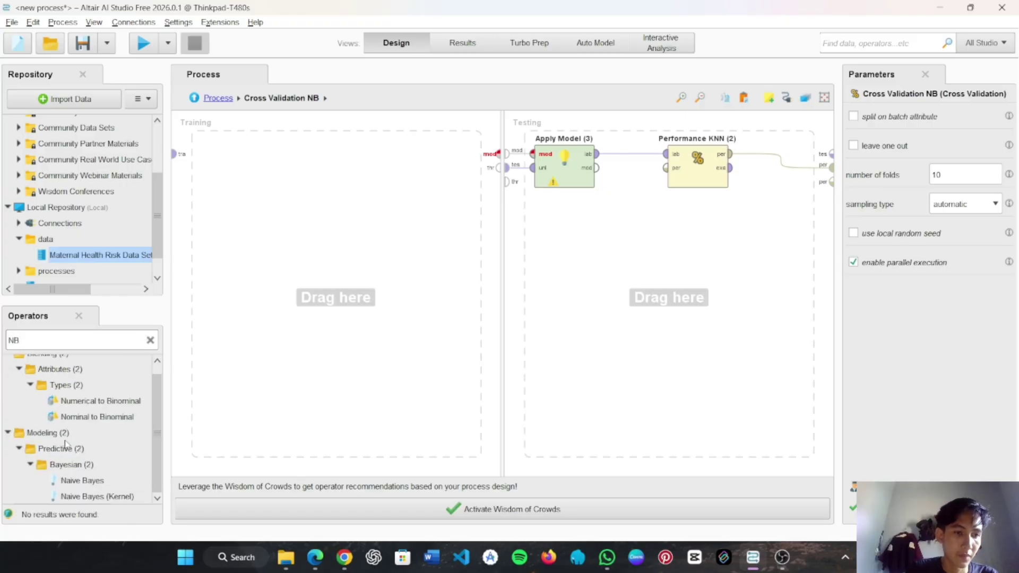
drag(82, 480, 336, 242)
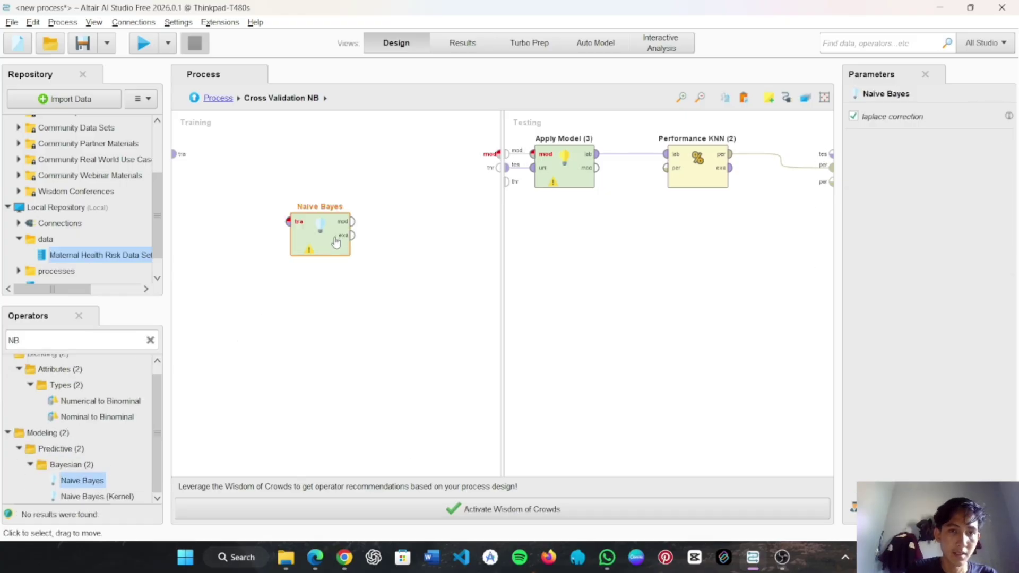
- Connect the training input to the Naive Bayes operator and its model output to the Training area's model port
click(175, 154)
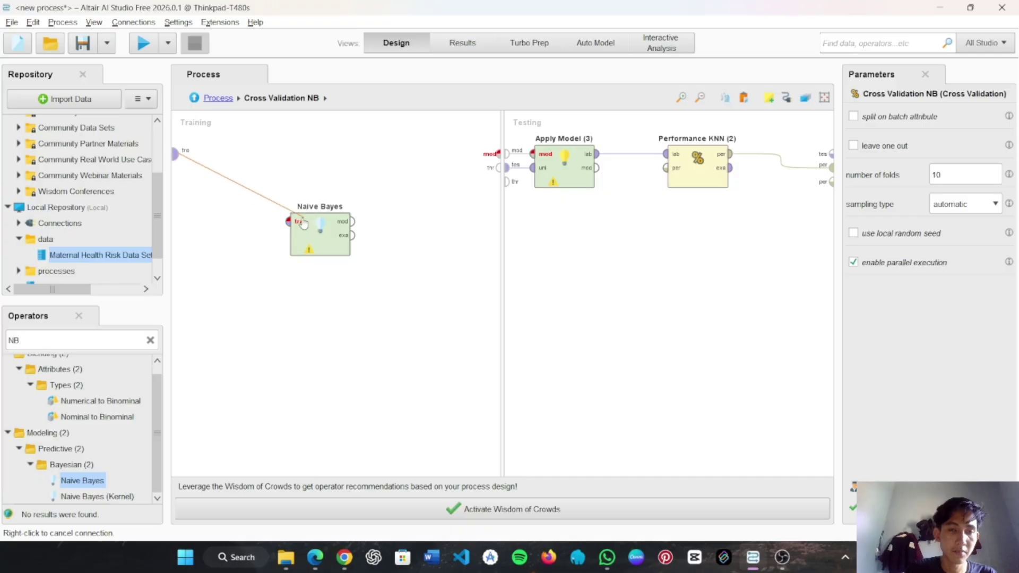
click(289, 221)
click(353, 221)
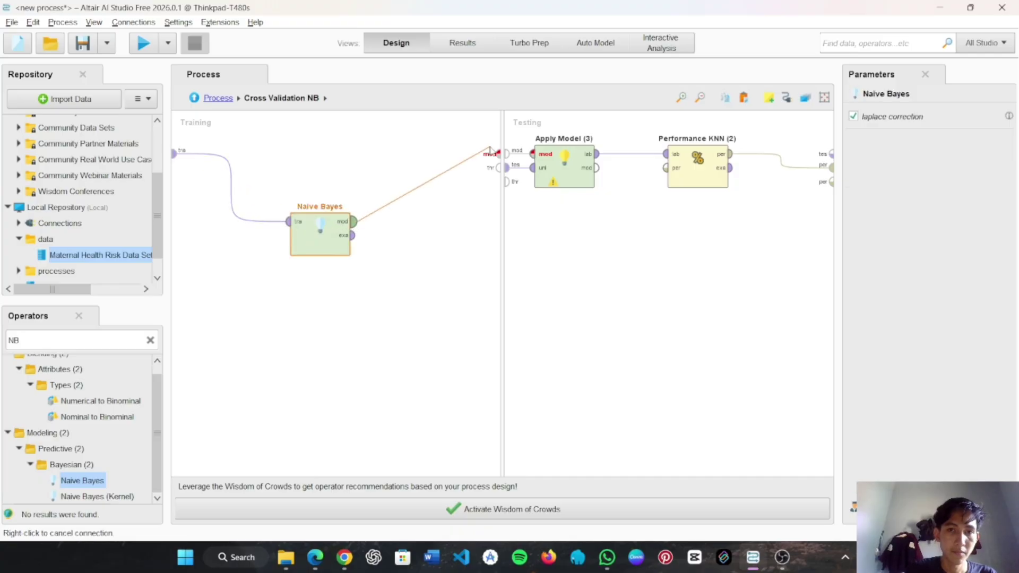
click(498, 154)
- Rename the Performance operator inside Cross Validation NB to Performance NB and return to the main process
click(717, 142)
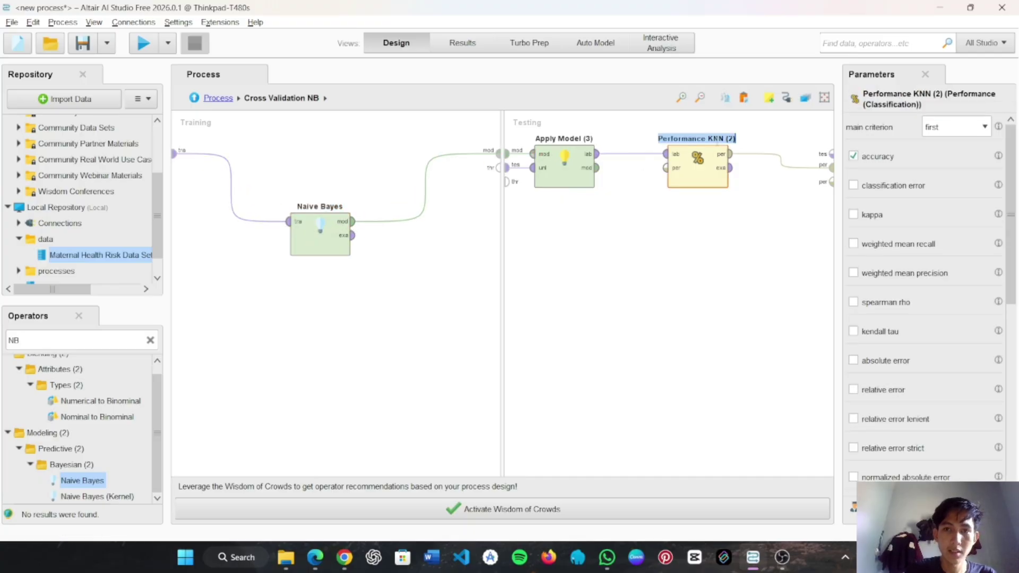
drag(709, 138, 739, 138)
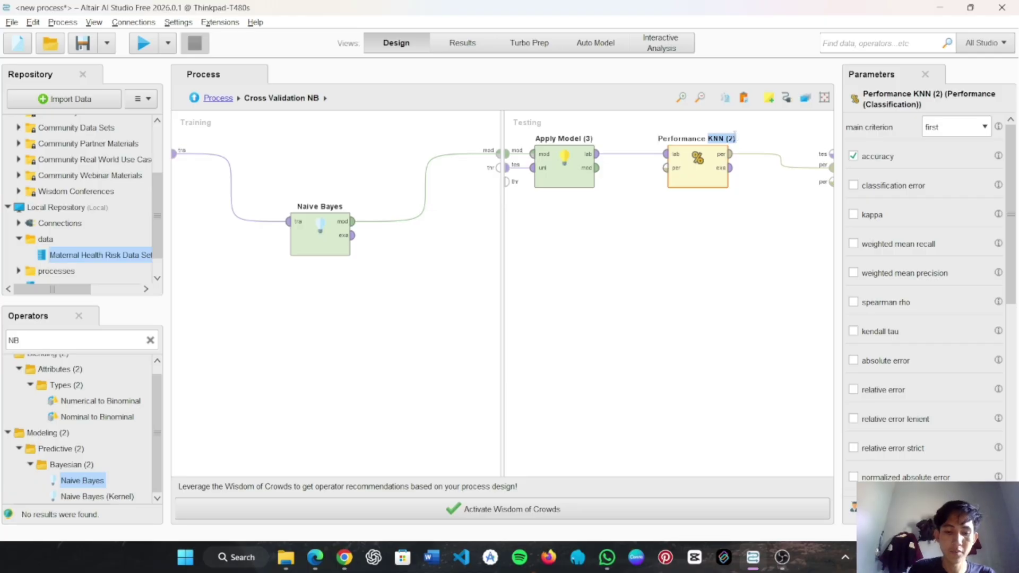
text(NB)
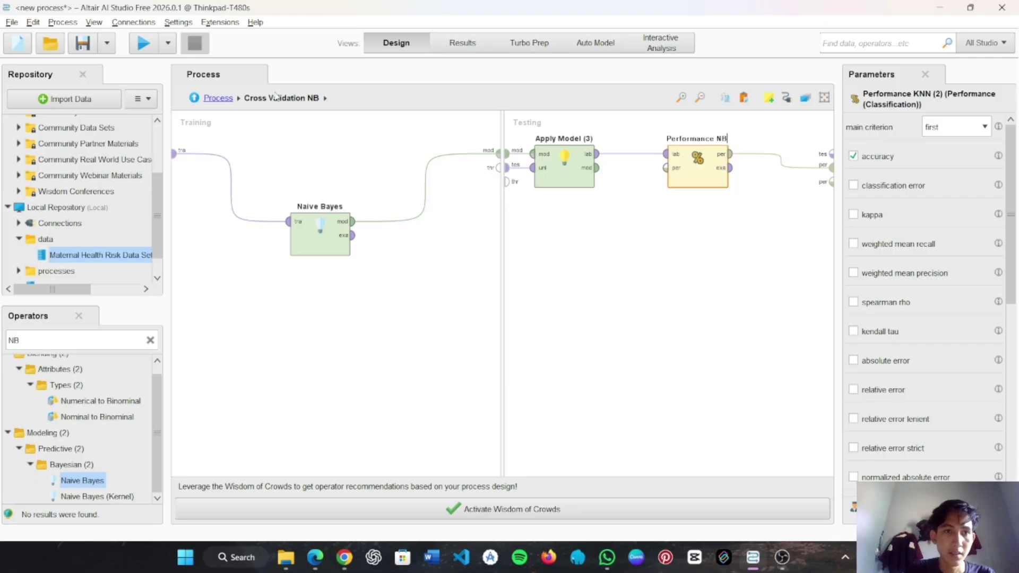
click(218, 98)
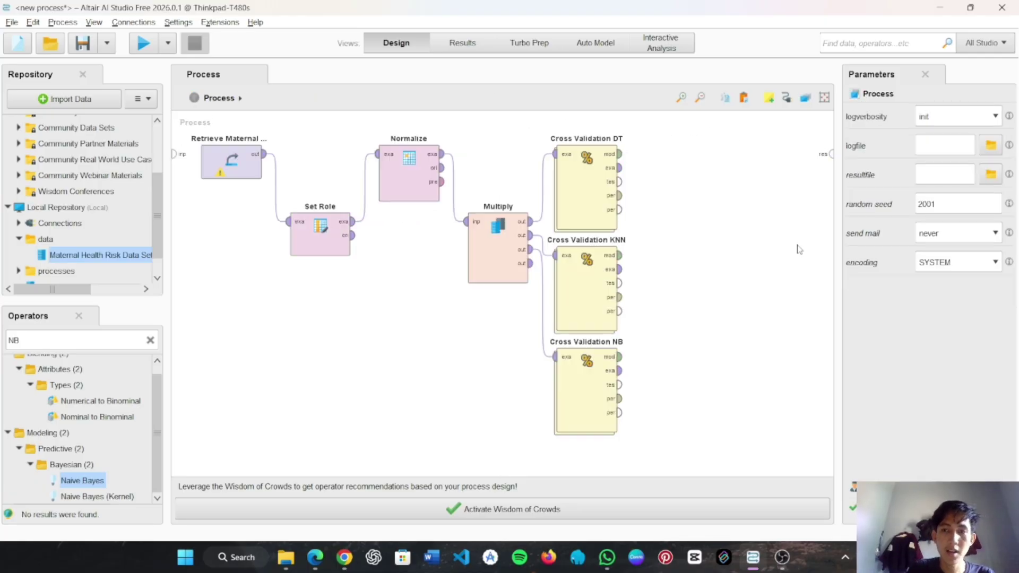
- Connect Cross Validation DT's model and first performance outputs to the first two process result ports
click(621, 168)
click(620, 154)
click(831, 154)
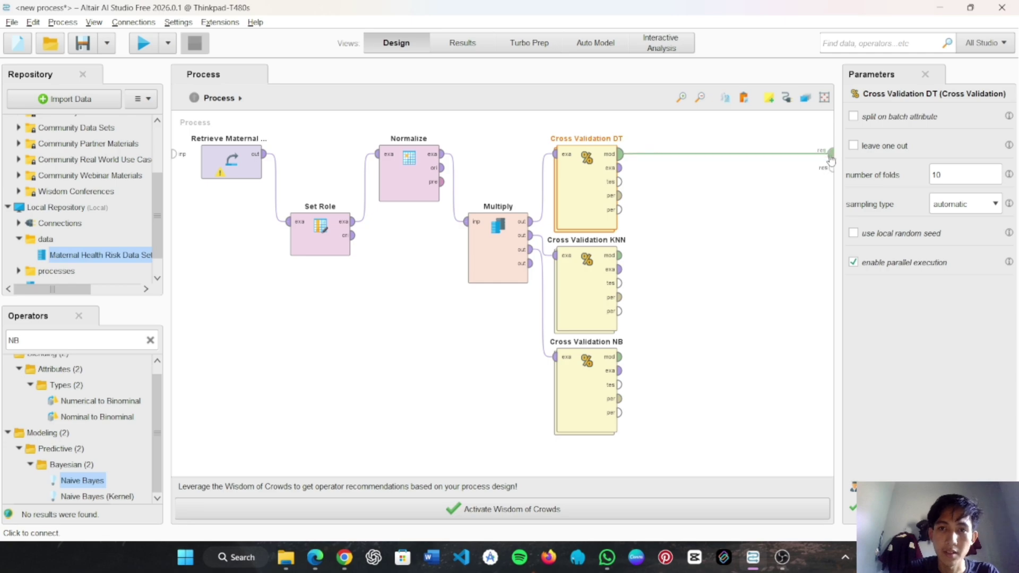
click(620, 195)
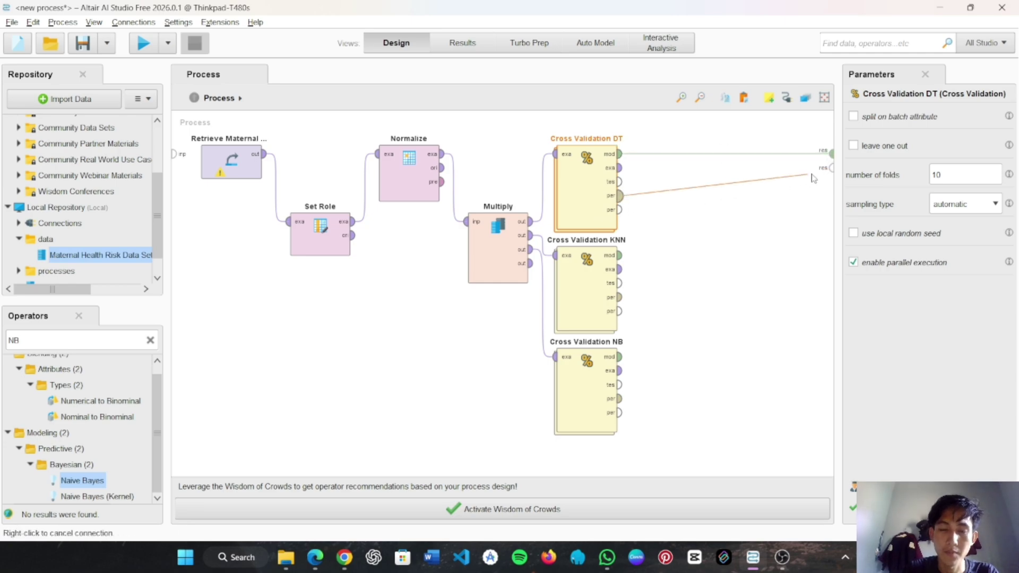
click(829, 170)
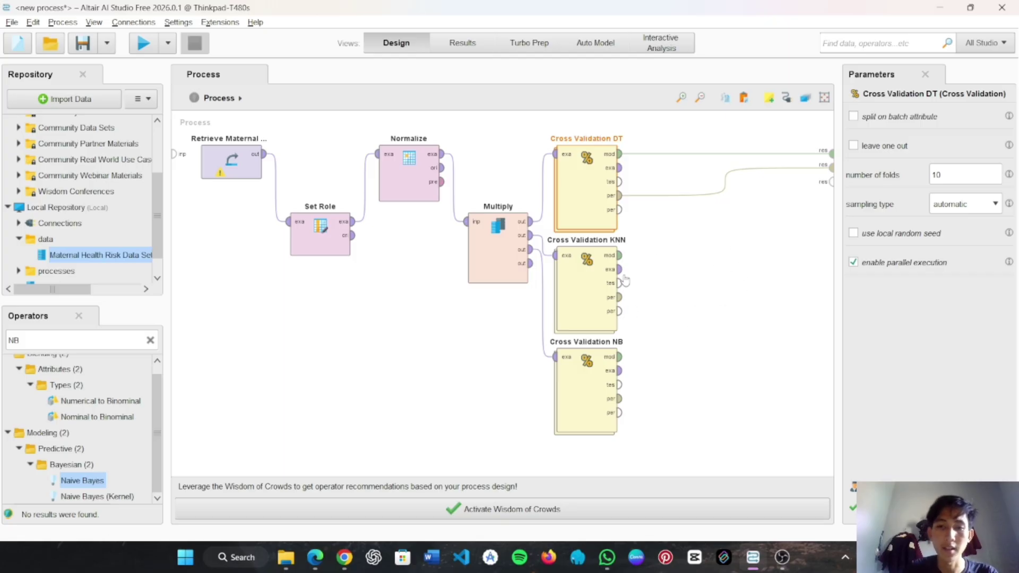
- Connect Cross Validation KNN's model and first performance outputs to the third and fourth process result ports
click(620, 255)
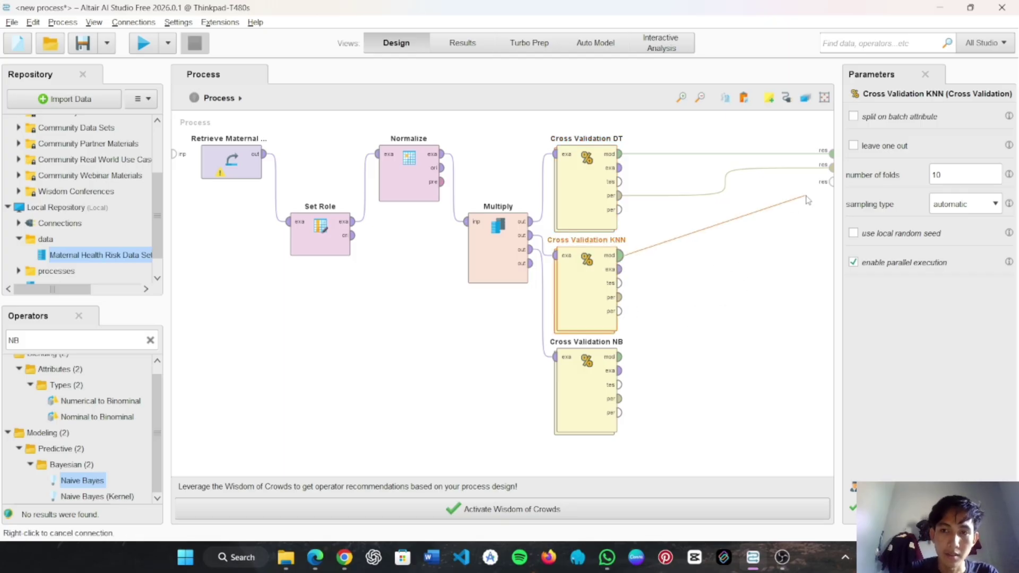
click(831, 182)
click(620, 297)
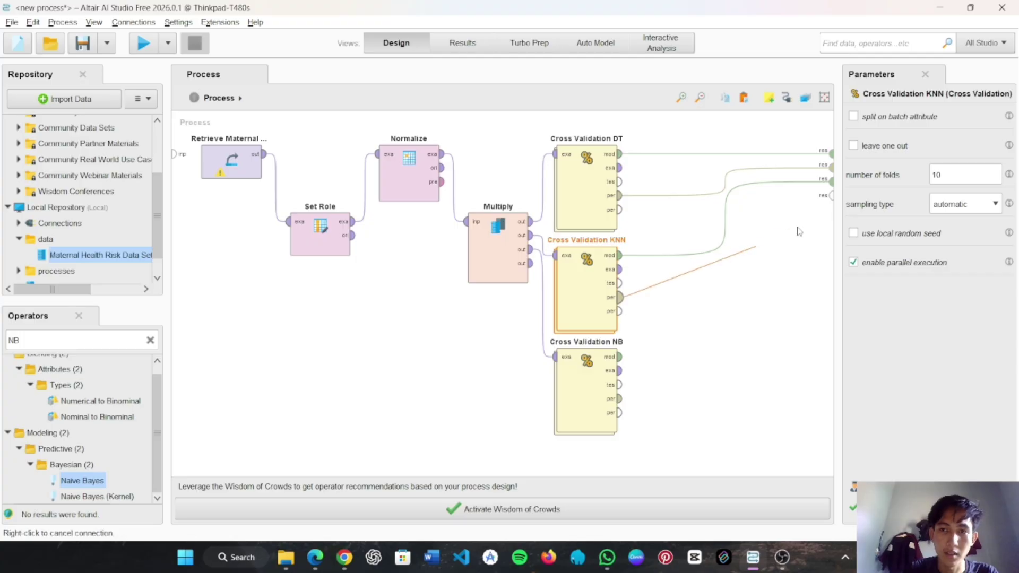
click(831, 196)
- Connect Cross Validation NB's first performance output to the fifth process result port in place of its model output
click(626, 359)
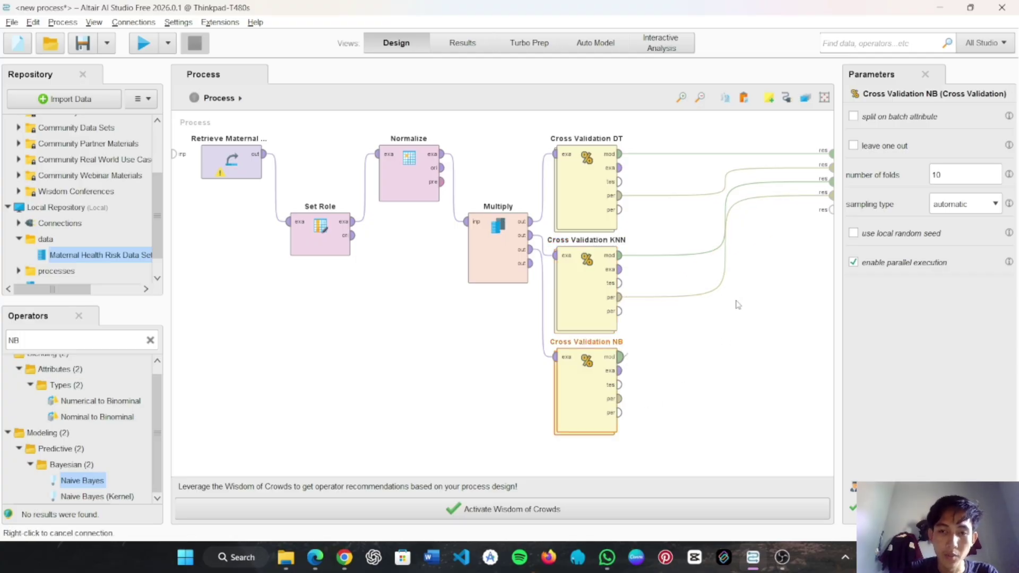
click(832, 210)
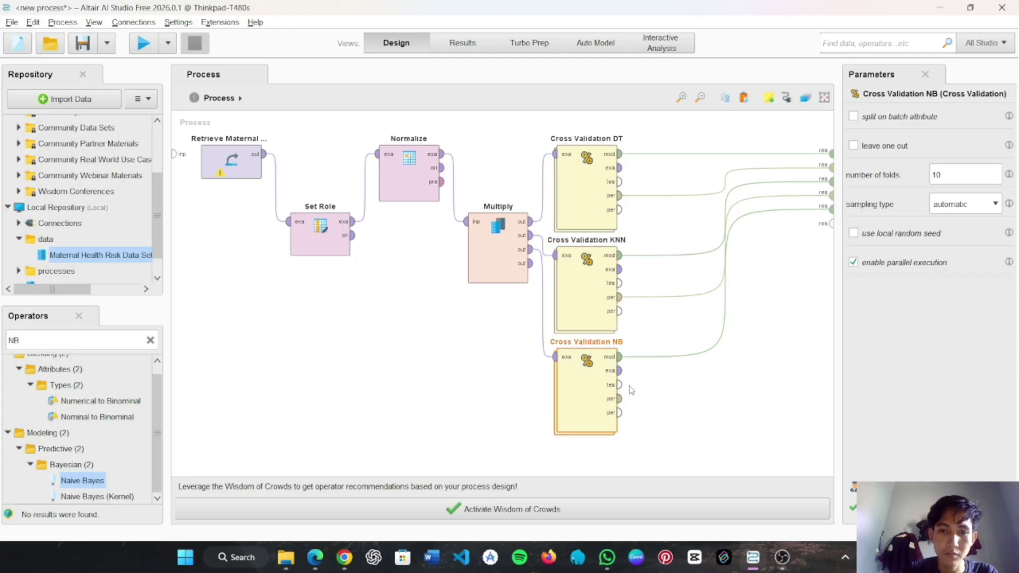
click(619, 398)
click(831, 223)
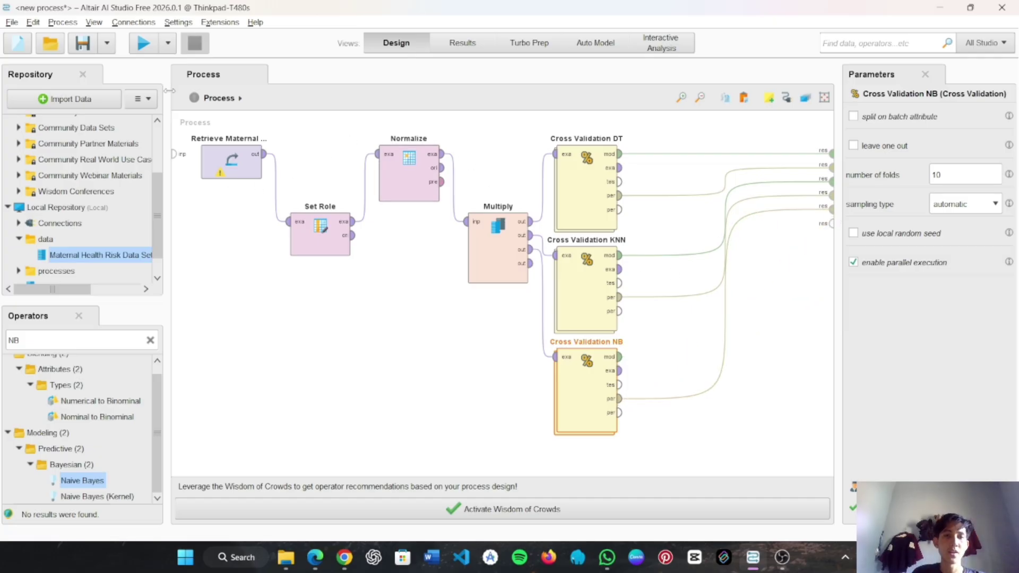
- Run the process and review the accuracy tables of Performance NB, Performance KNN and Performance DT
click(144, 42)
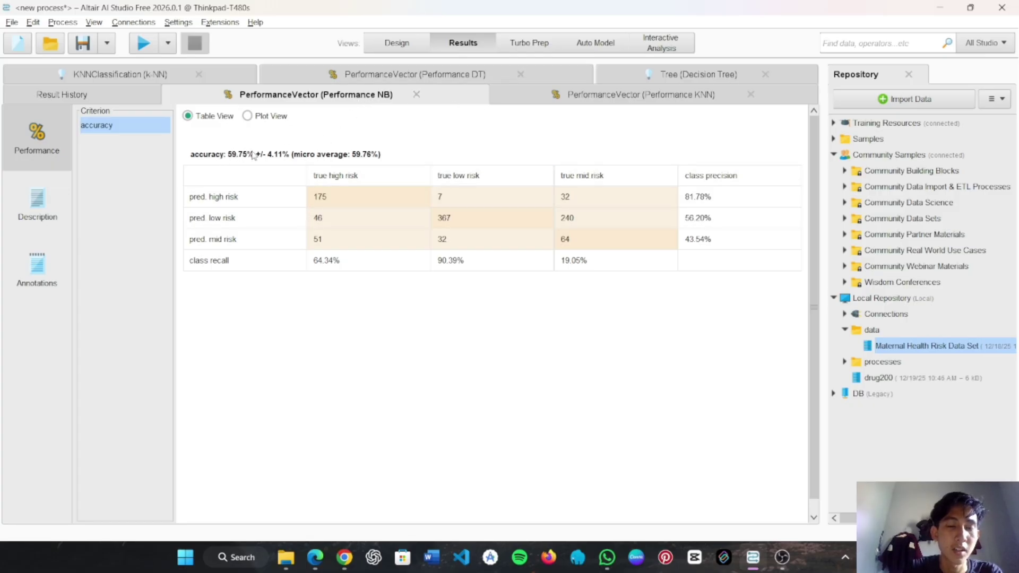
click(561, 100)
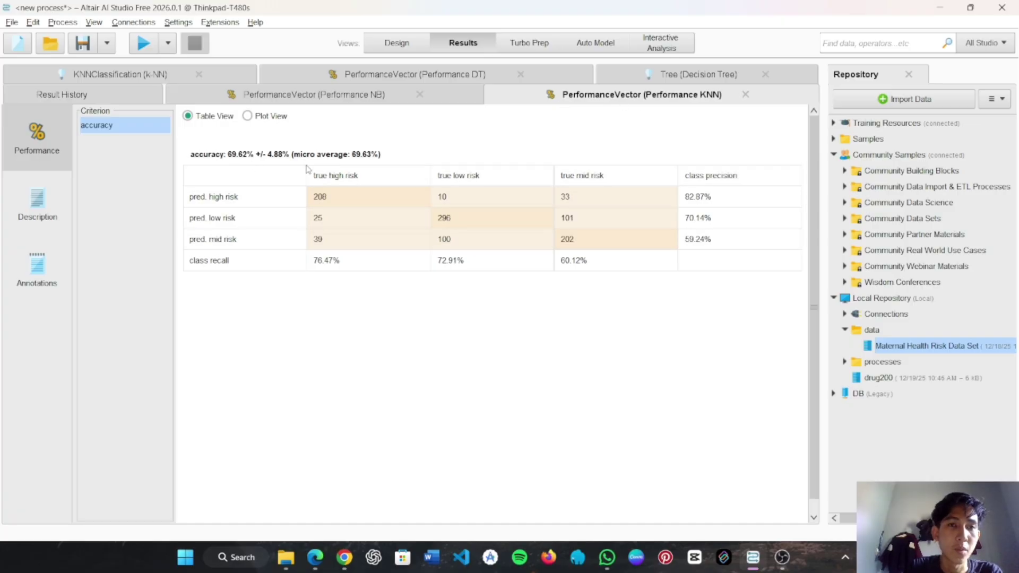
click(488, 78)
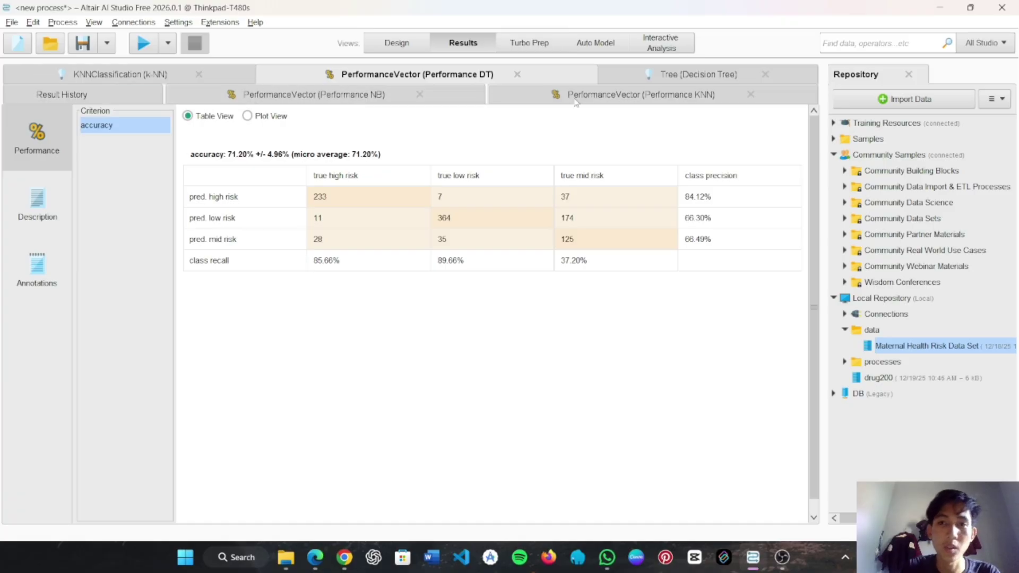
- Examine the Decision Tree graph and the k-NN model description, and return to the process design
click(667, 77)
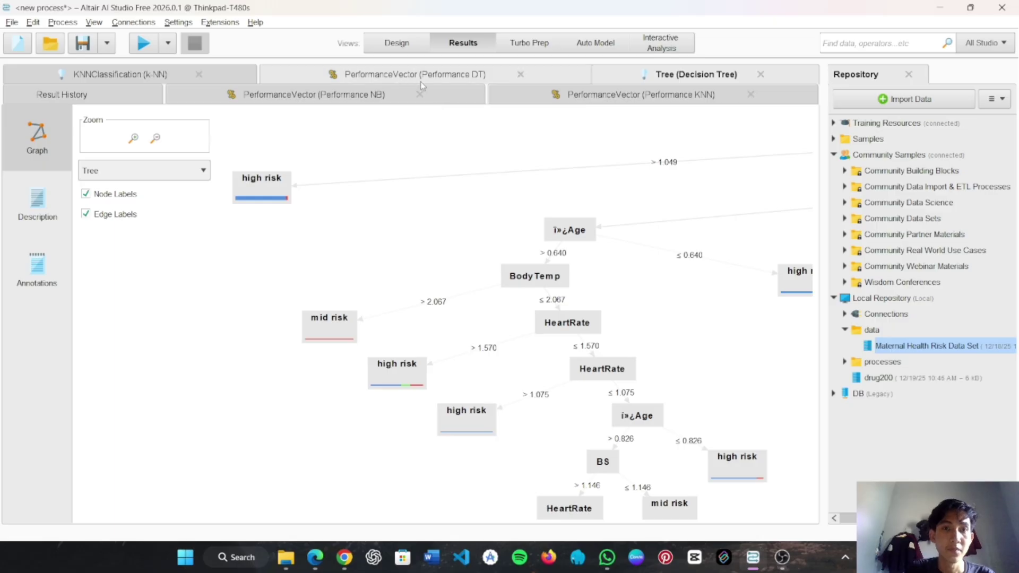
drag(685, 317, 435, 336)
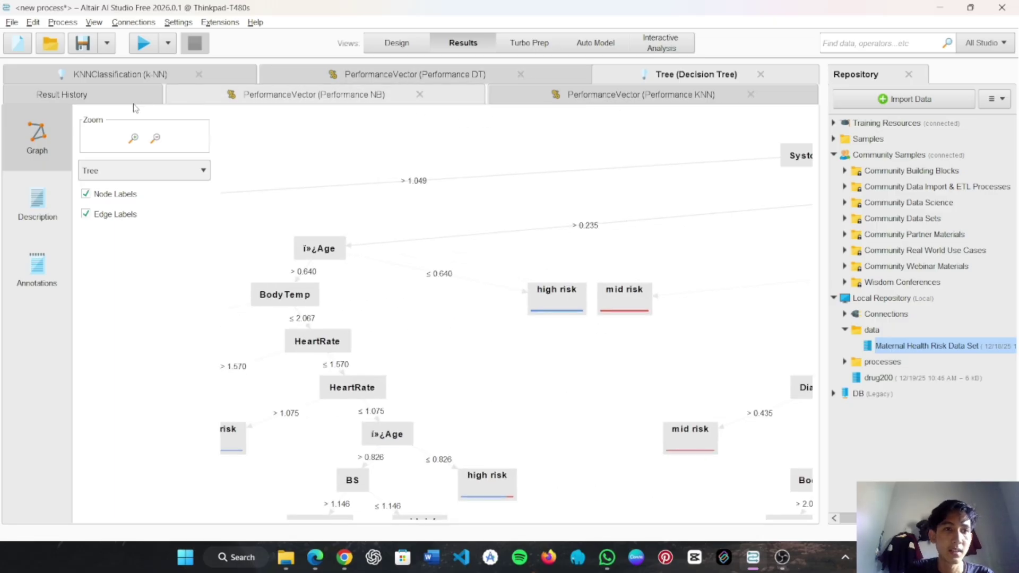
click(132, 75)
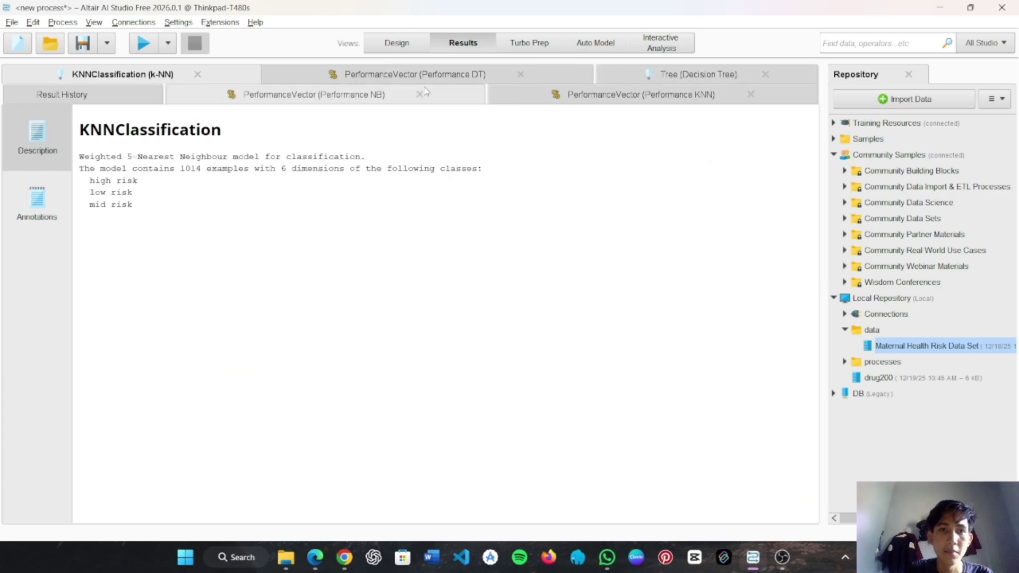
click(617, 70)
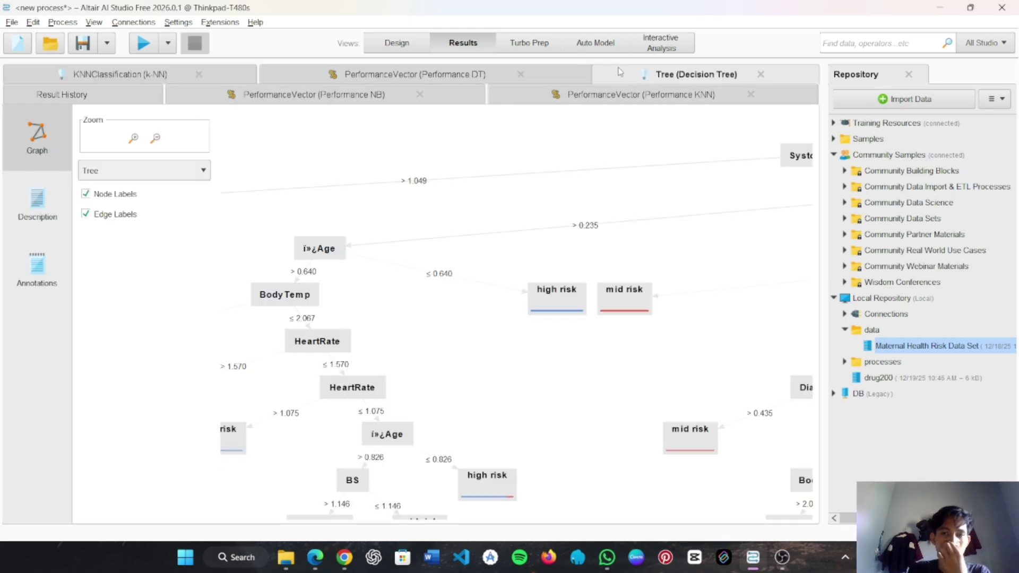
click(422, 48)
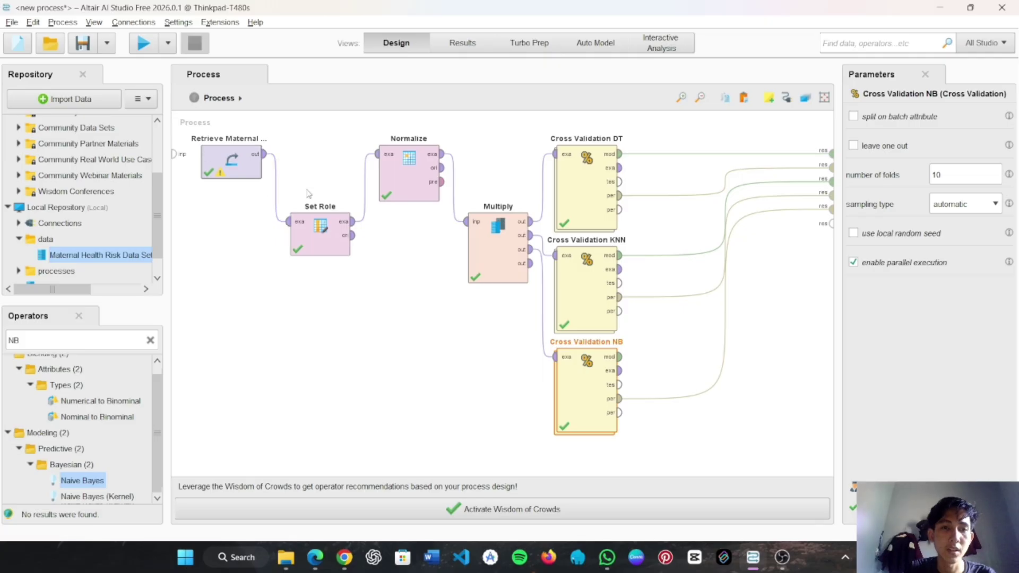
- Add the Maternal Health Risk Data Set to the empty process and connect it to a Select Attributes operator
mouse_move(538, 224)
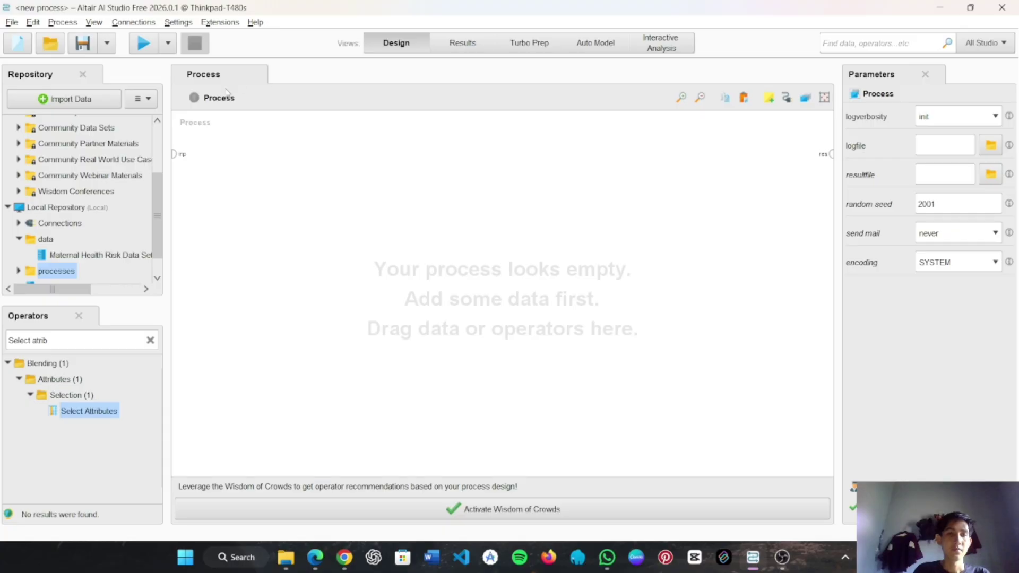
drag(100, 249, 242, 171)
click(300, 191)
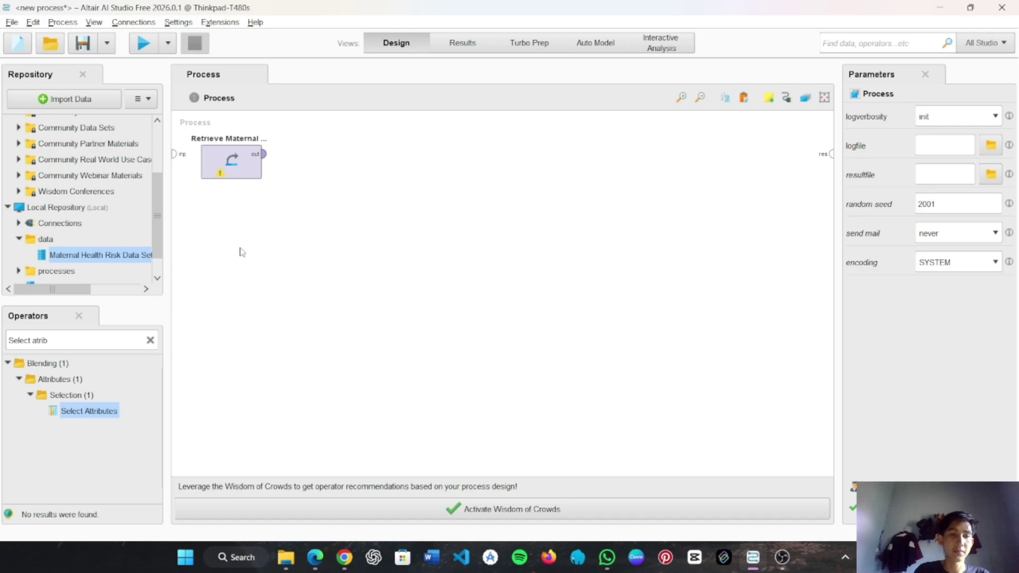
click(83, 339)
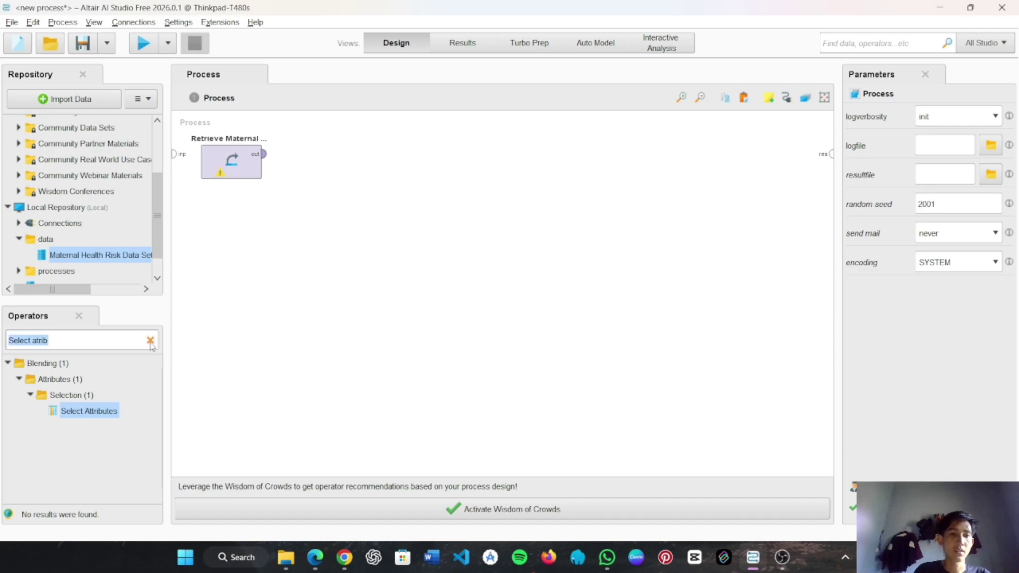
click(108, 339)
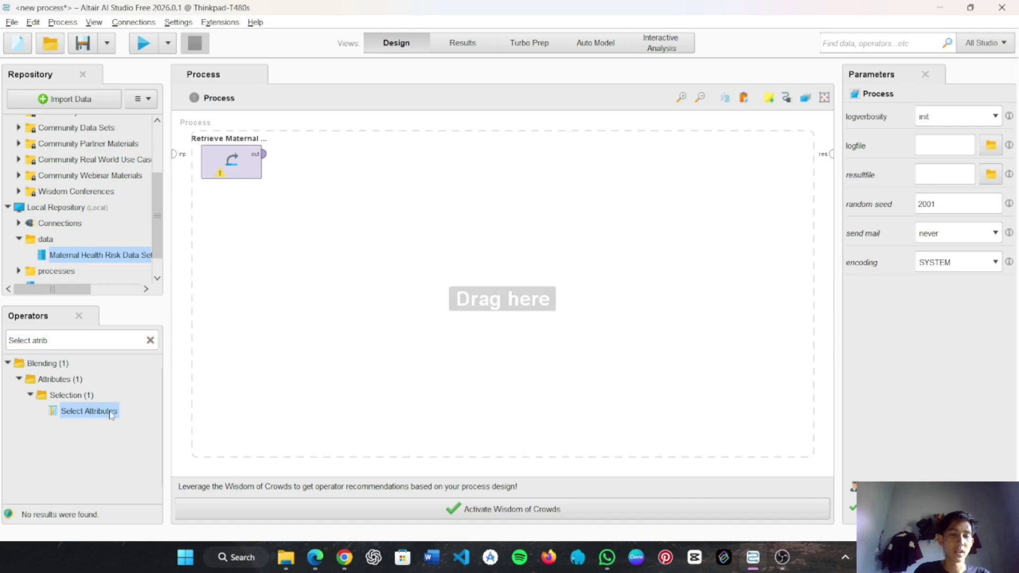
drag(112, 415, 288, 154)
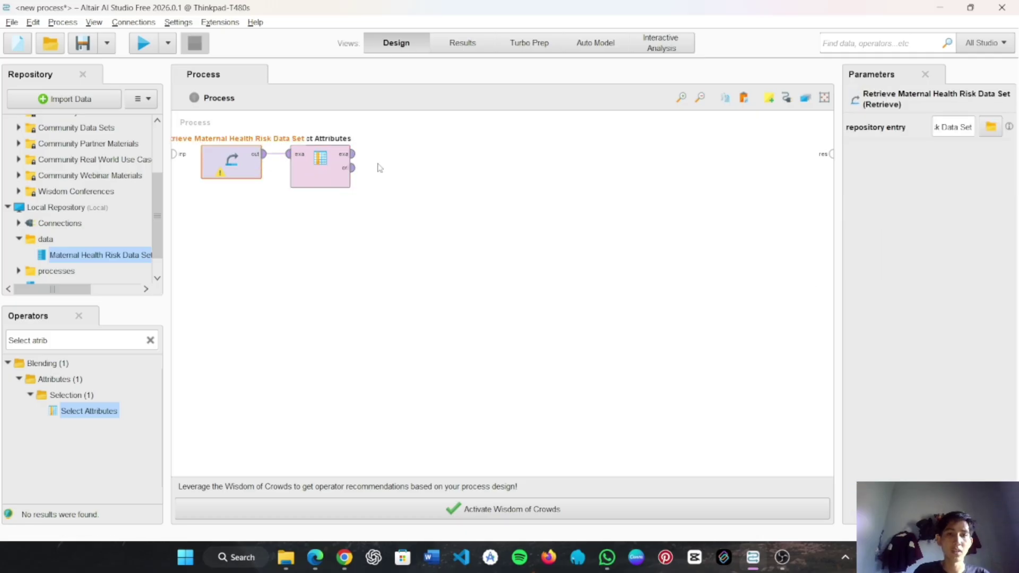
- Set the Select Attributes operator's attribute filter type to a subset
click(322, 151)
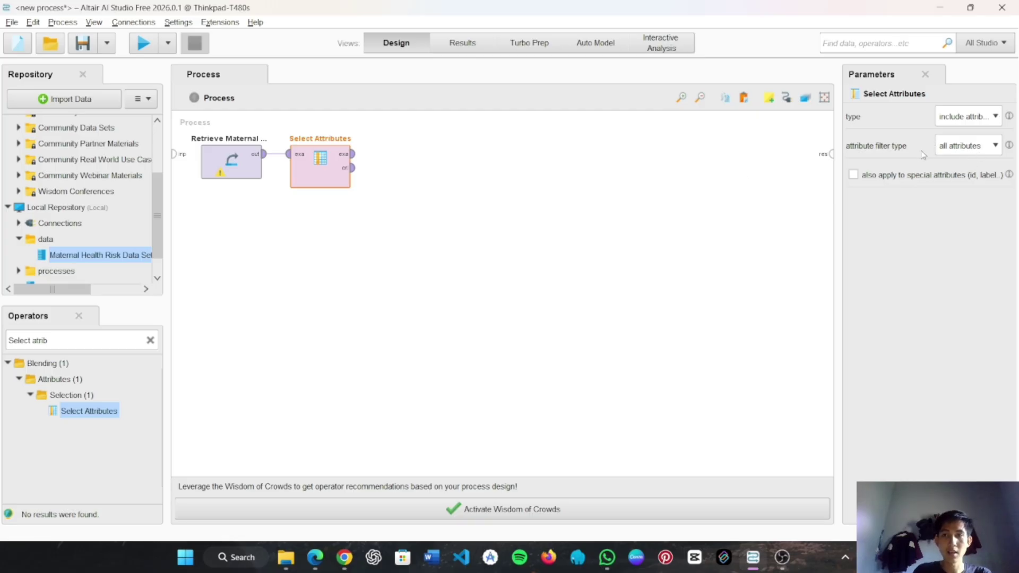
click(948, 153)
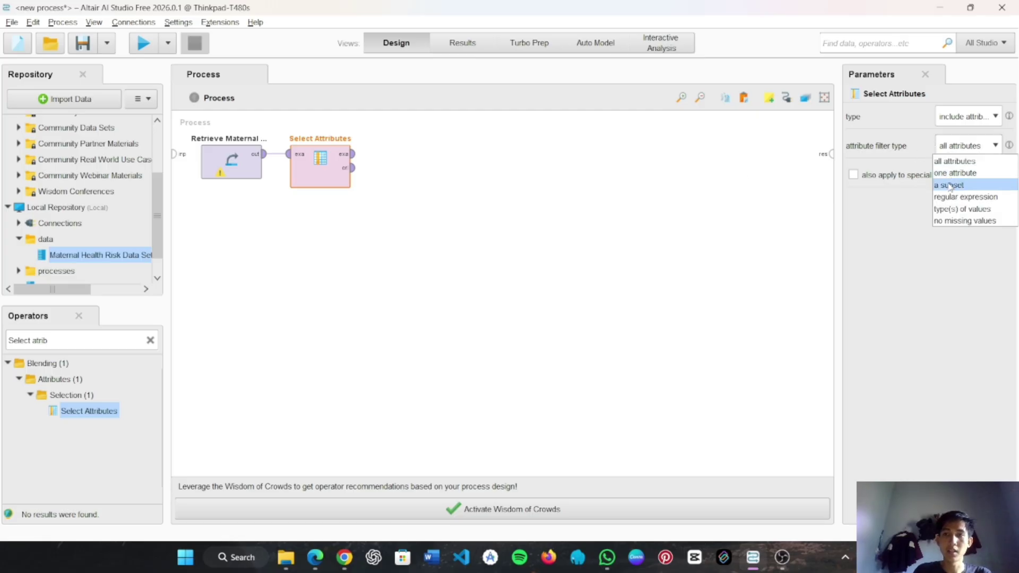
click(950, 185)
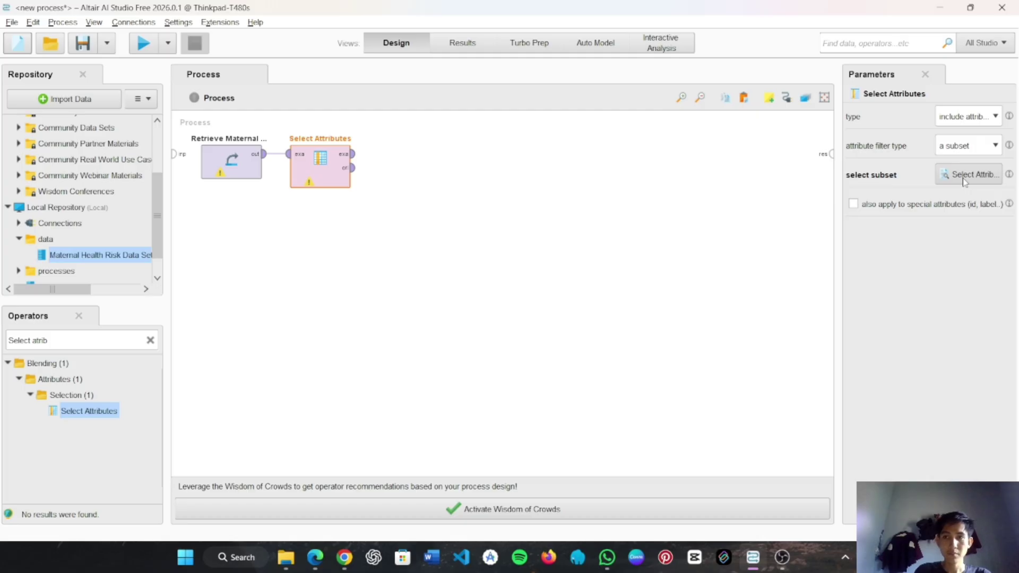
- Include BodyTemp, BS, DiastolicBP, HeartRate, SystolicBP and Age in the selected attribute subset, leaving out RiskLevel, and apply it
click(965, 181)
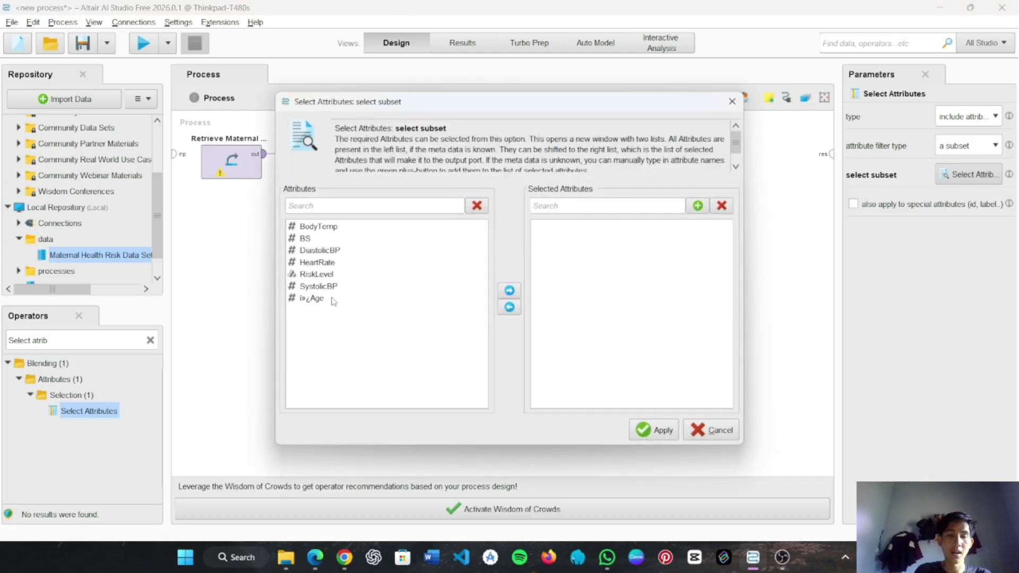
click(325, 299)
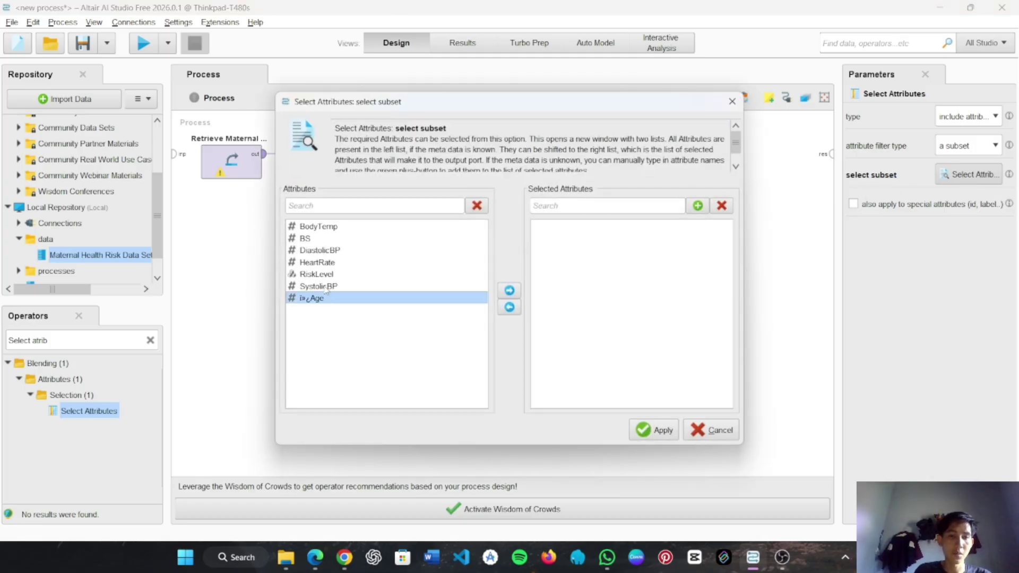
ctrl+click(326, 287)
ctrl+click(331, 263)
ctrl+click(331, 250)
ctrl+click(330, 240)
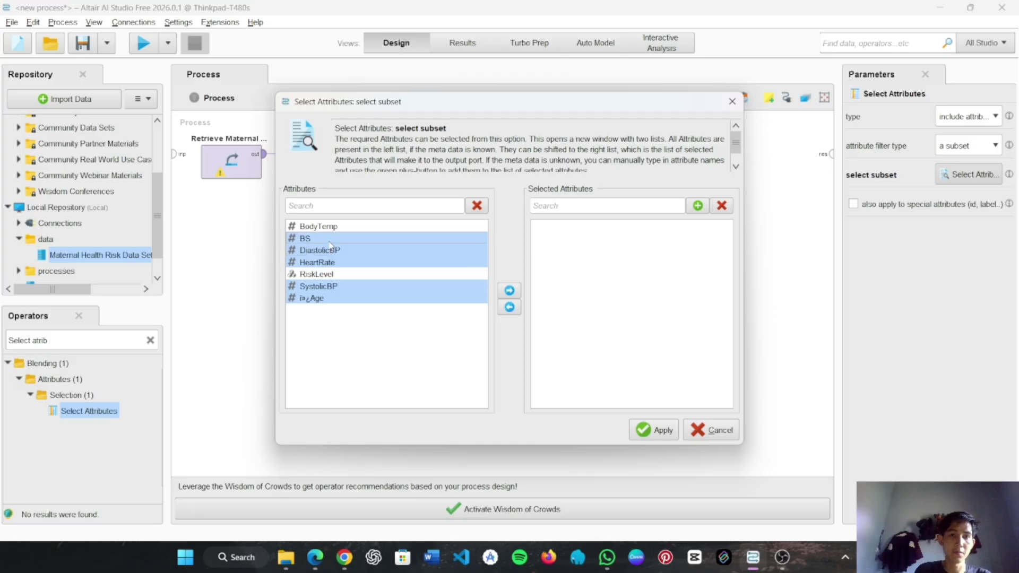
ctrl+click(330, 227)
click(509, 290)
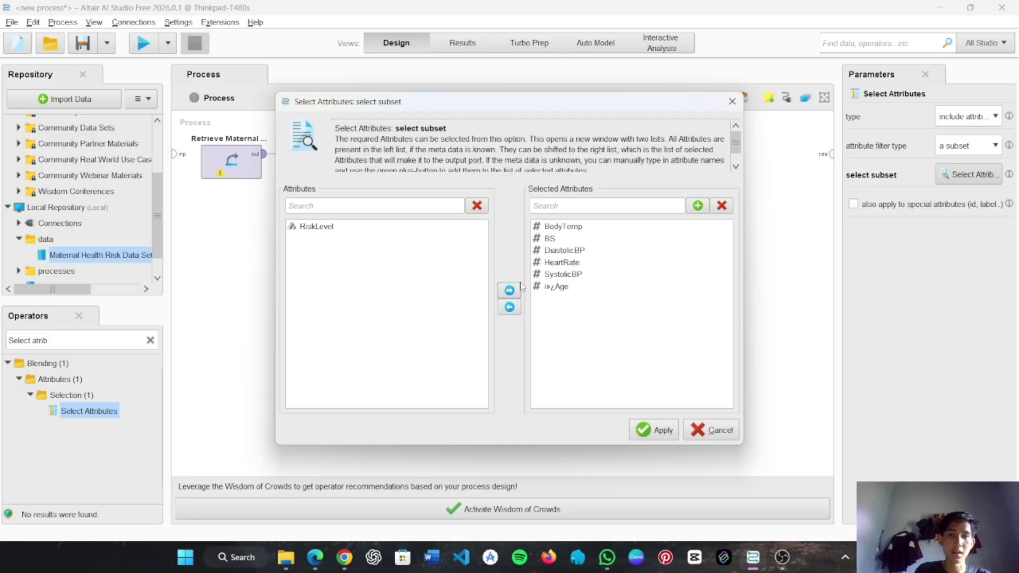
click(663, 430)
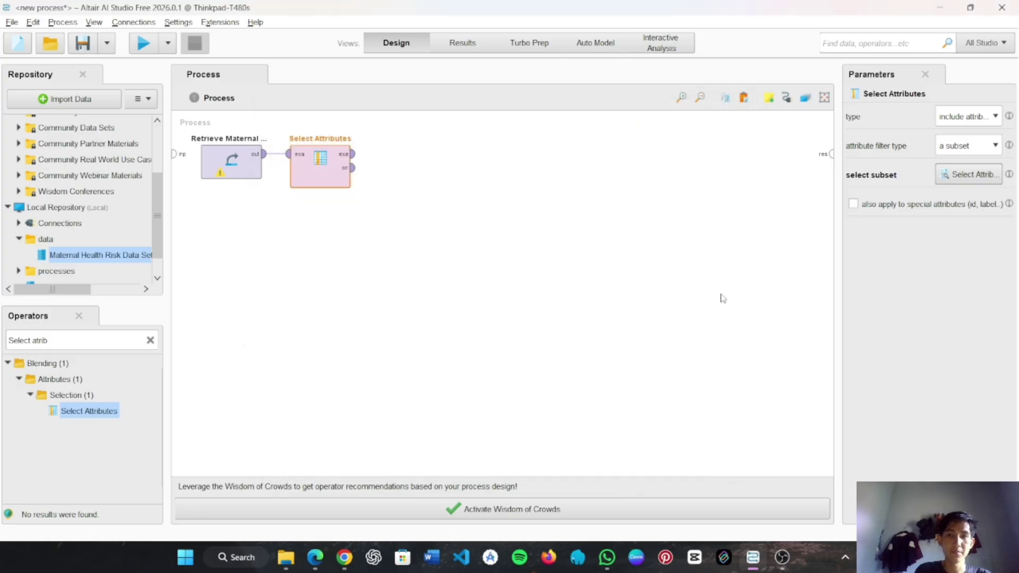
- Add a Normalize operator to the process and connect the Select Attributes example set output to it
click(710, 301)
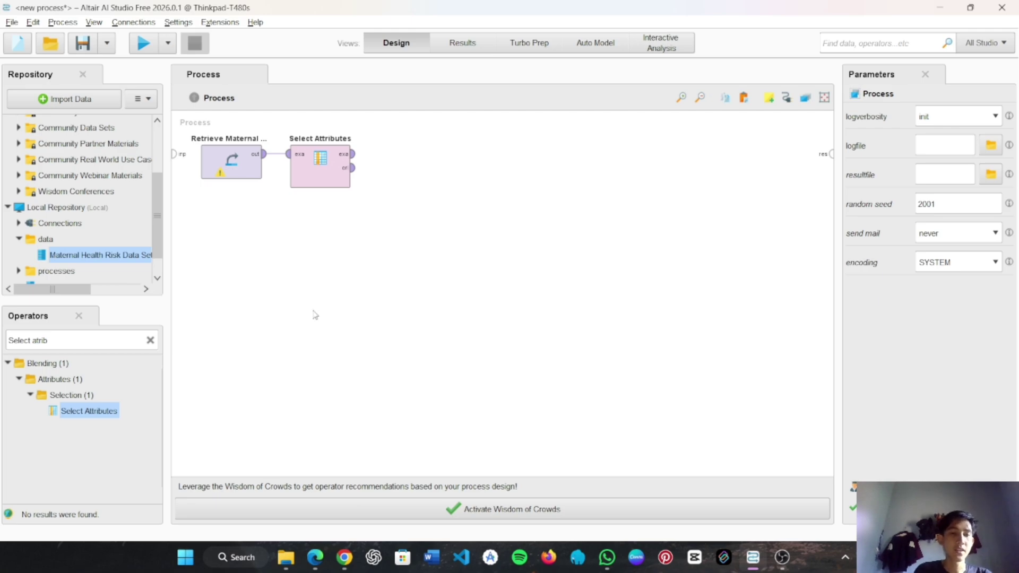
click(85, 344)
key(ctrl+a)
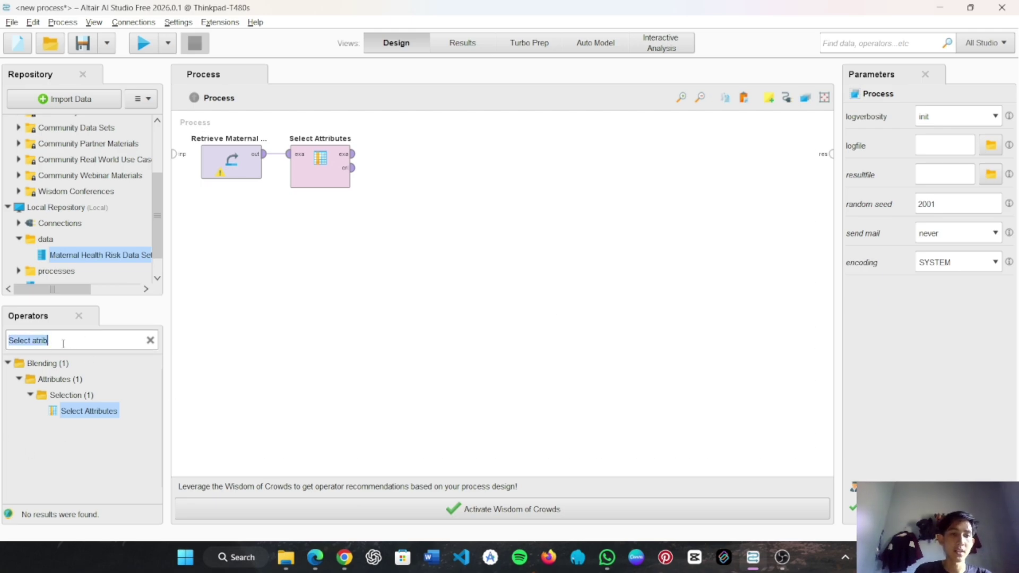
text(normaliz)
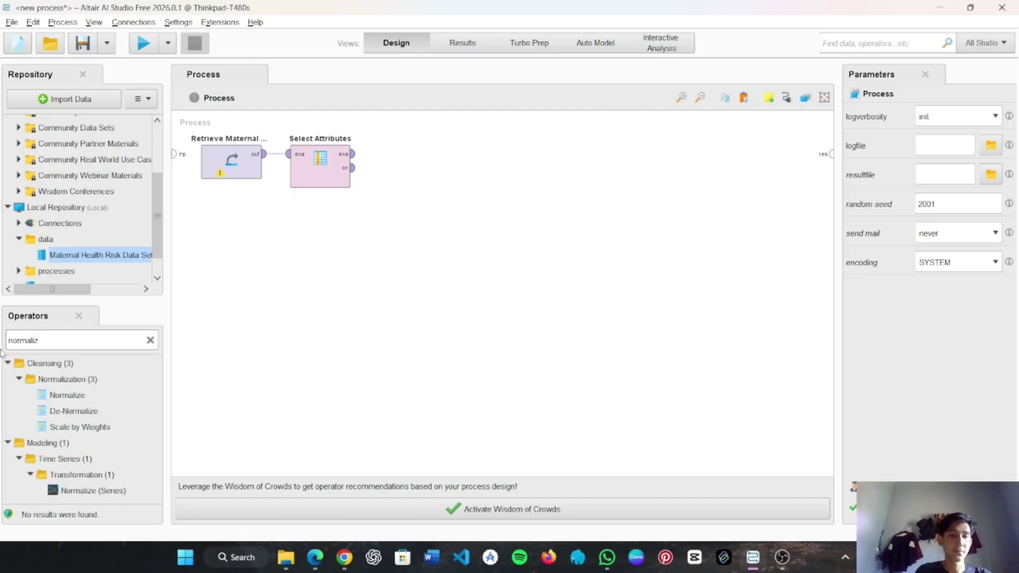
drag(67, 395, 410, 166)
click(353, 154)
click(378, 154)
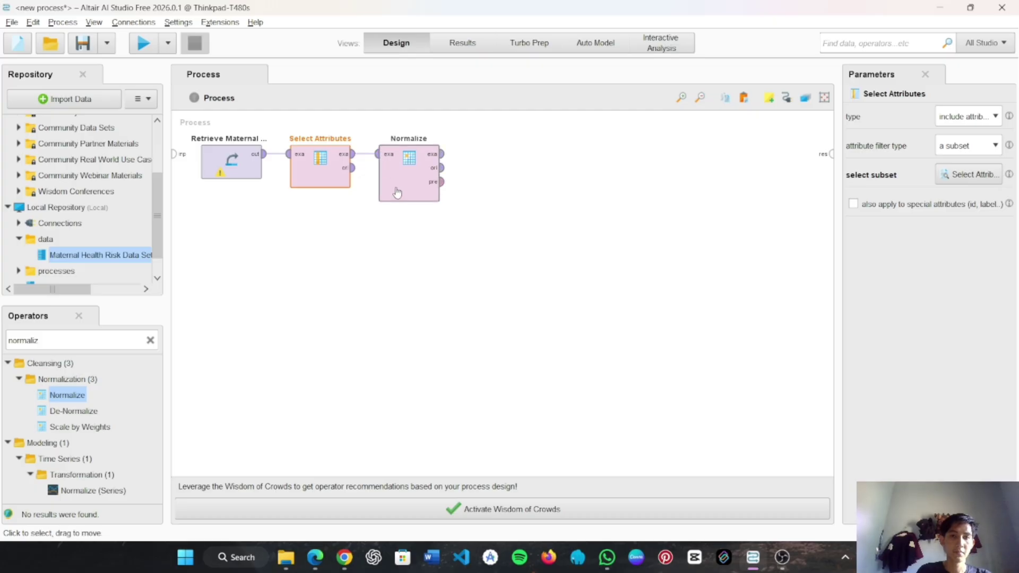
click(389, 270)
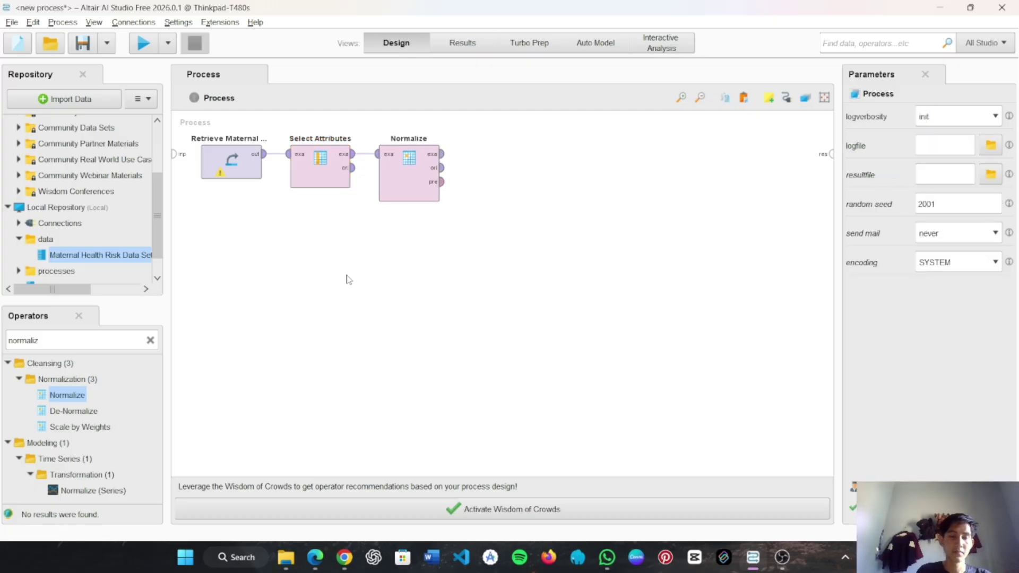
- Add a k-Means clustering operator and connect the Normalize example set output to its input
click(150, 341)
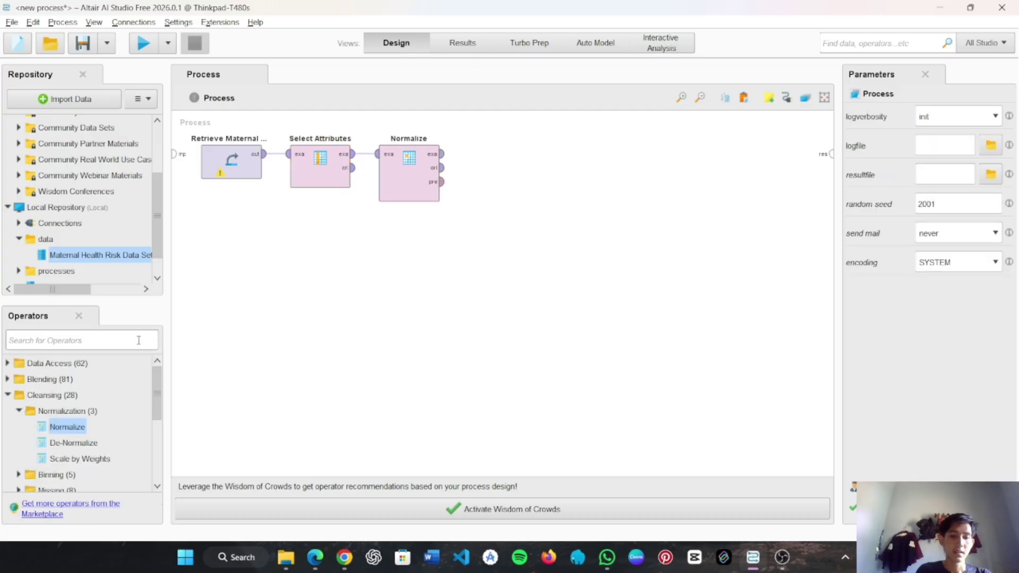
text(clus)
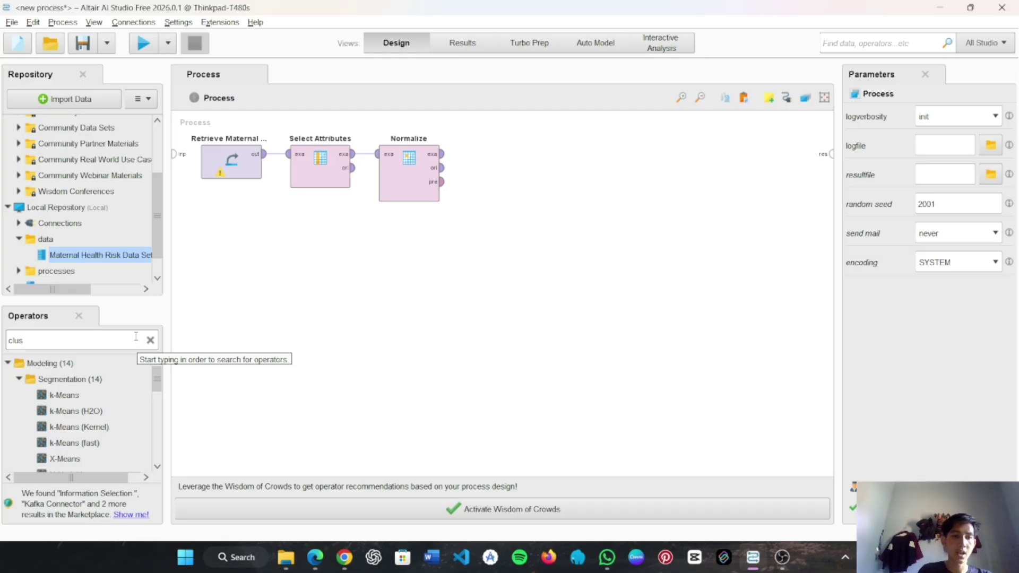
drag(64, 395, 514, 154)
click(442, 154)
click(476, 160)
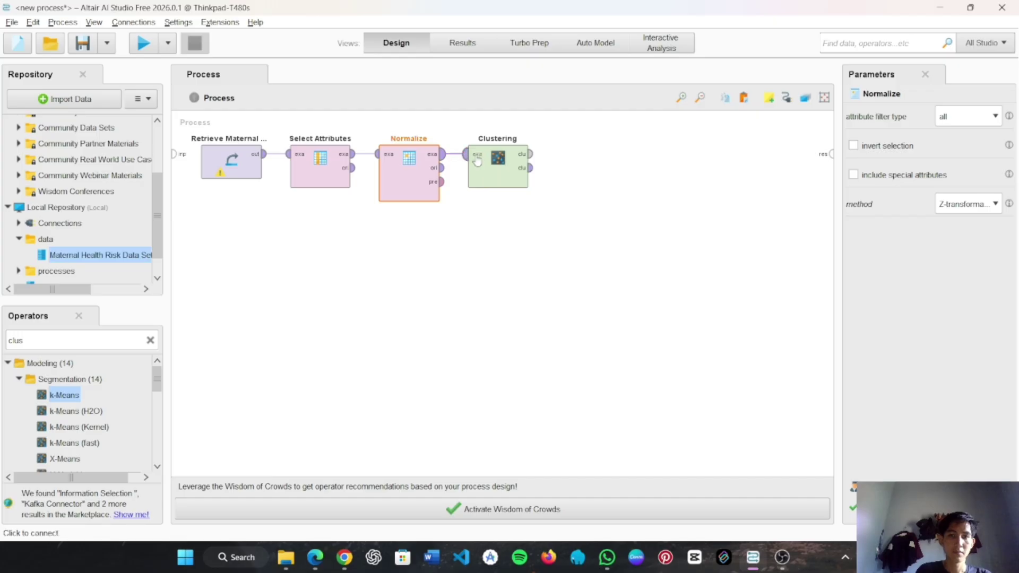
- Set the Clustering operator's k to 3 and check its measure type options
click(486, 169)
click(981, 207)
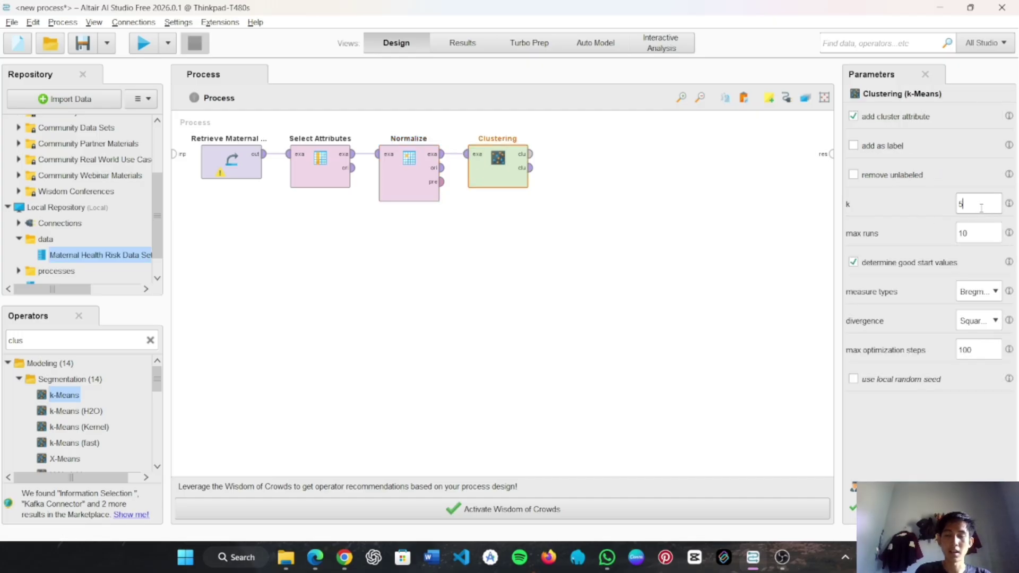
key(BackSpace)
text(3)
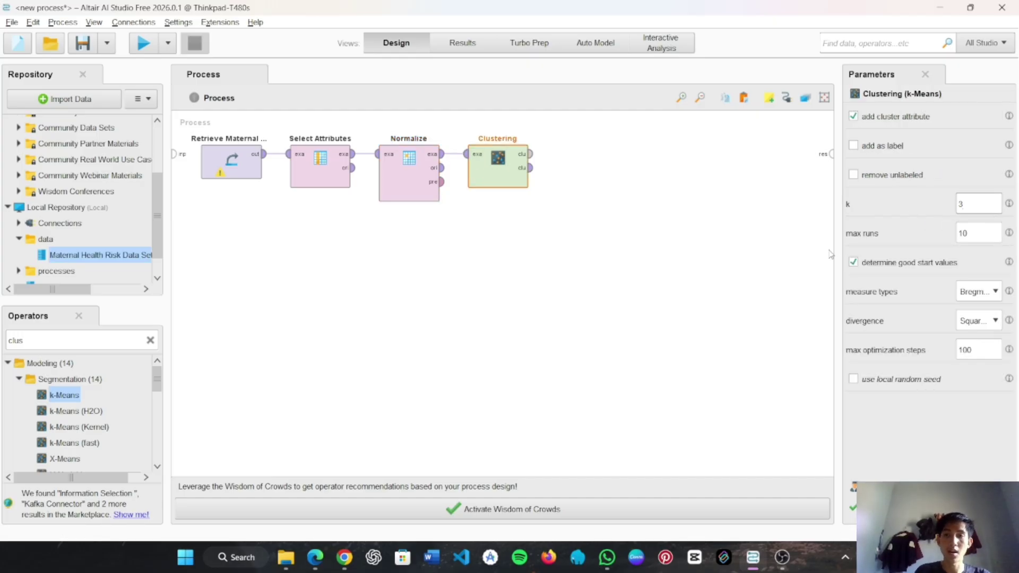
click(750, 291)
click(522, 178)
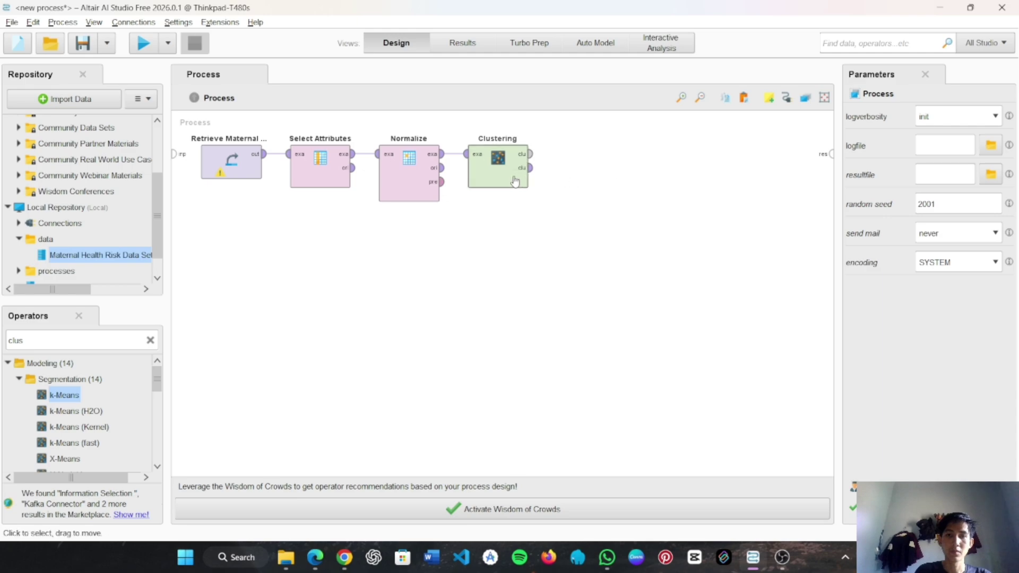
click(996, 292)
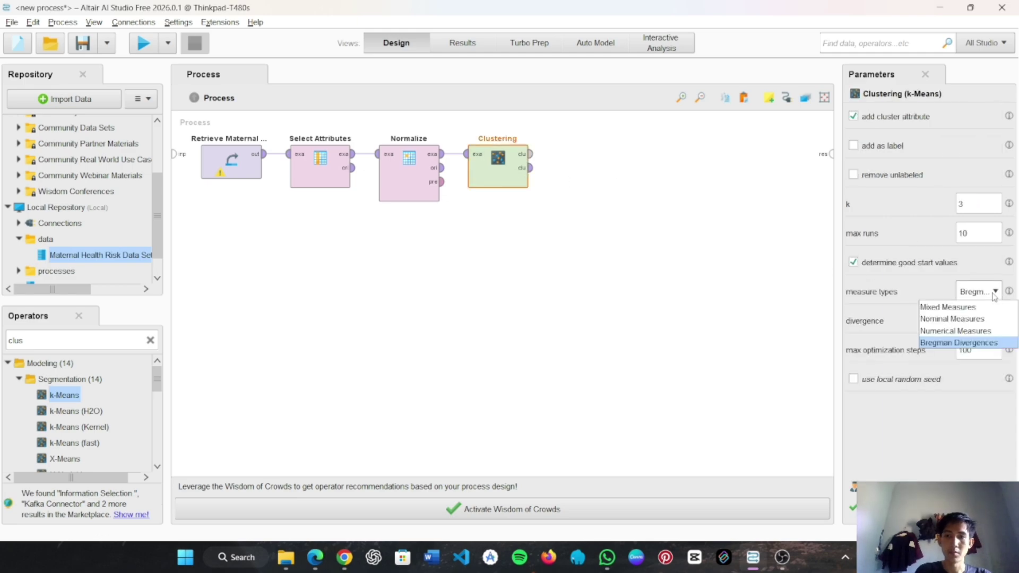
click(994, 295)
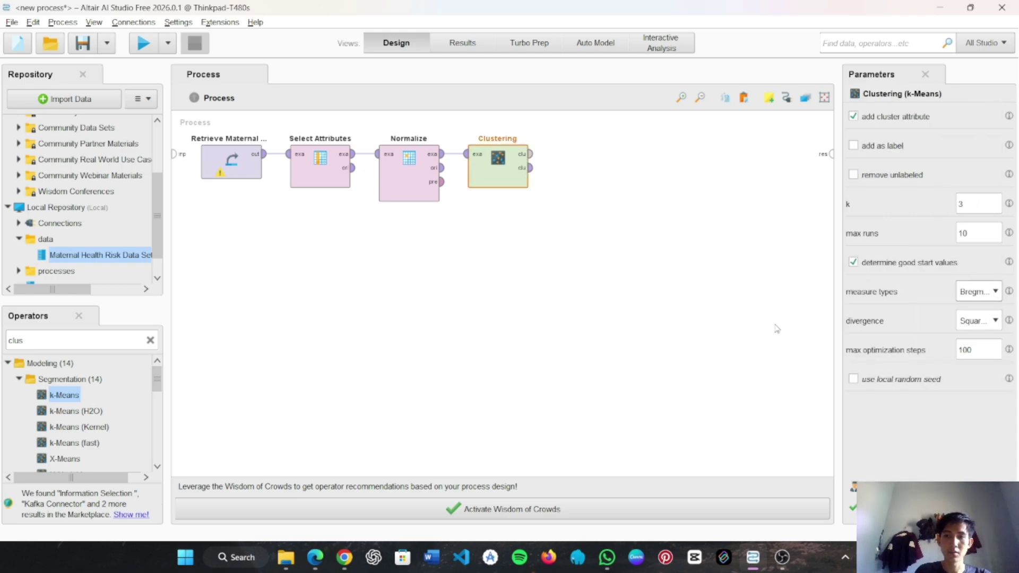
- Connect the Clustering operator's cluster model output to the process result port and run the process
click(422, 187)
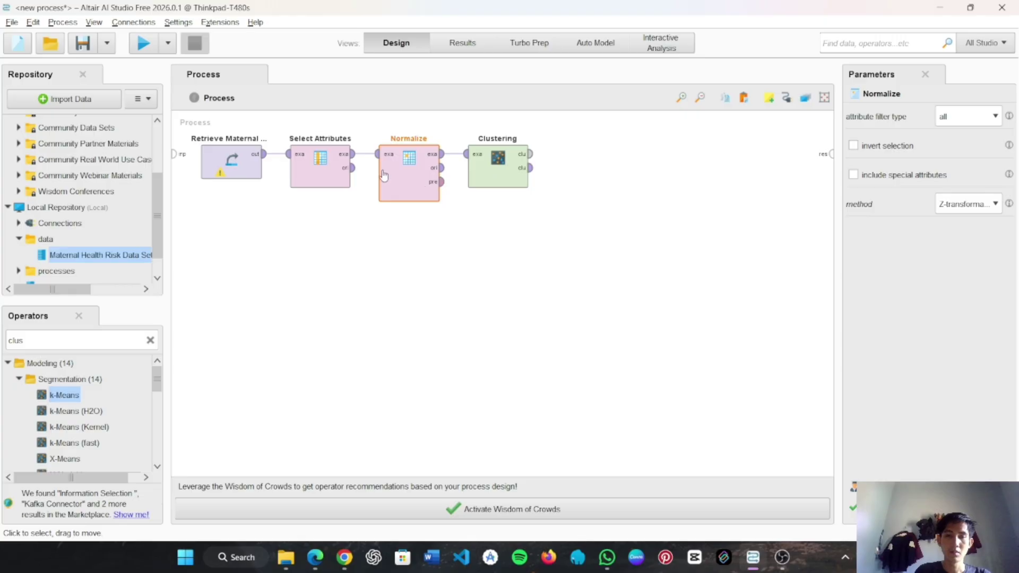
click(339, 172)
click(533, 155)
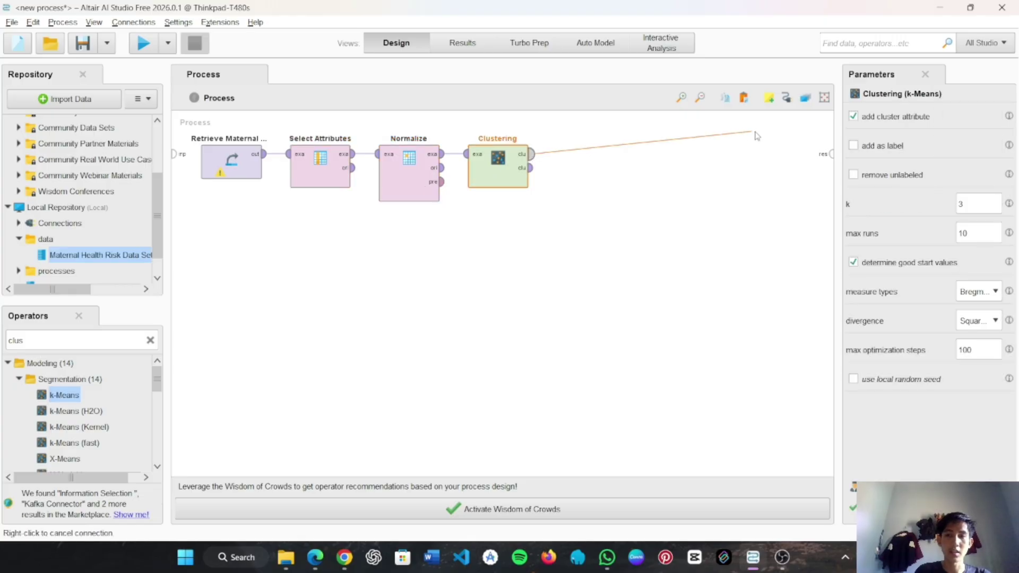
click(830, 156)
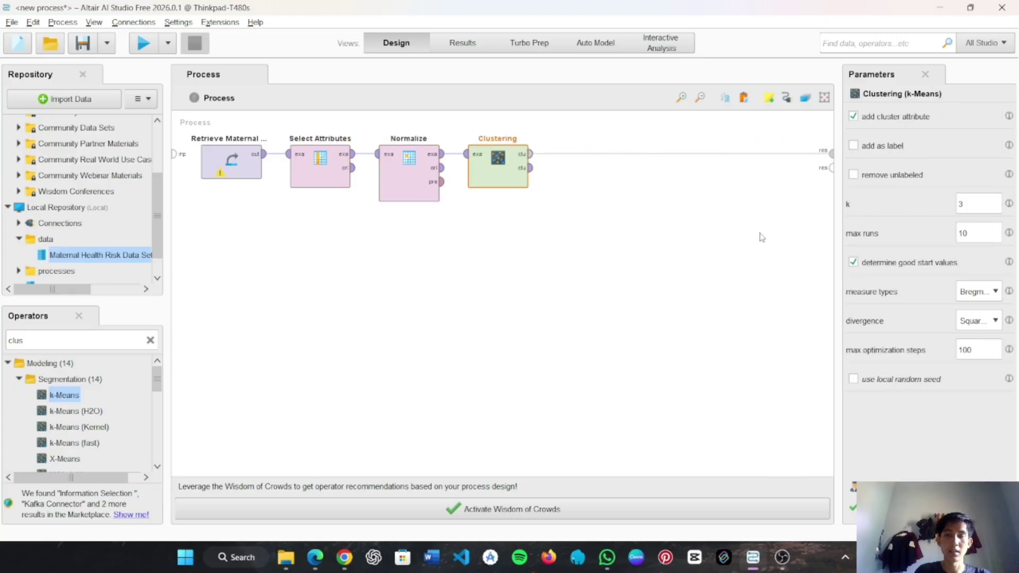
click(635, 269)
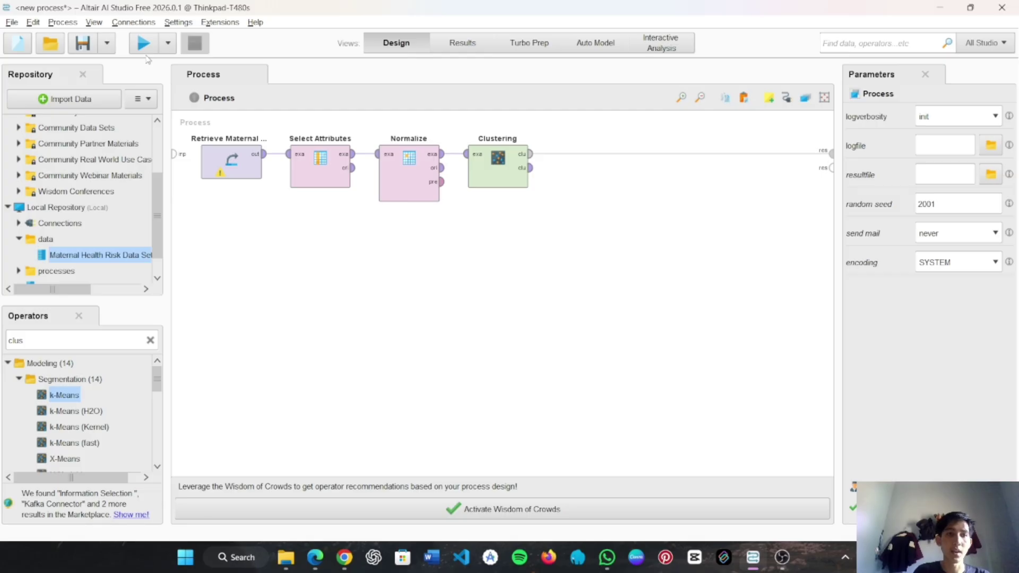
click(142, 43)
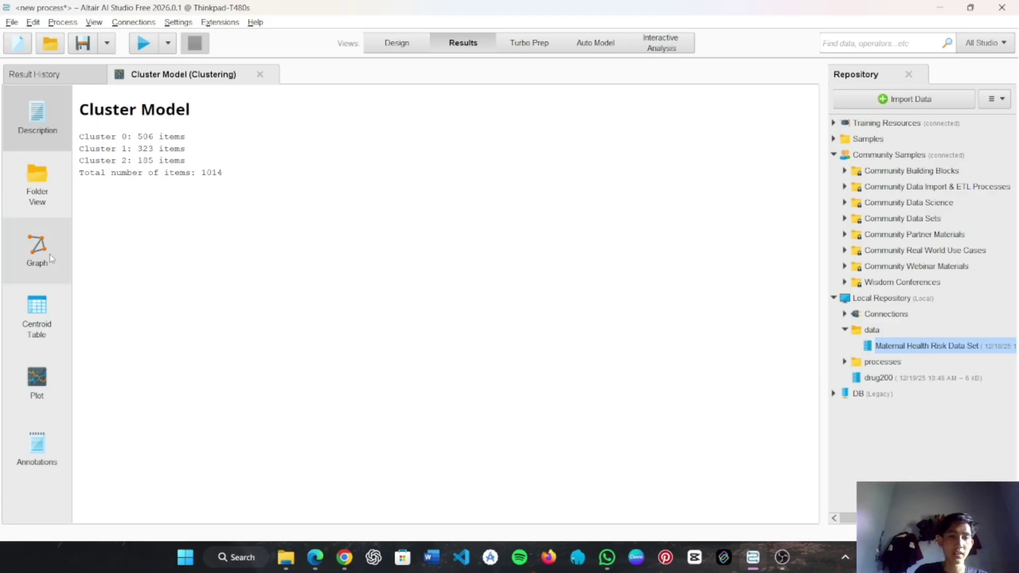
- Examine the cluster model's graph, centroid table and description, and return to the process design to review the Clustering parameters
click(39, 245)
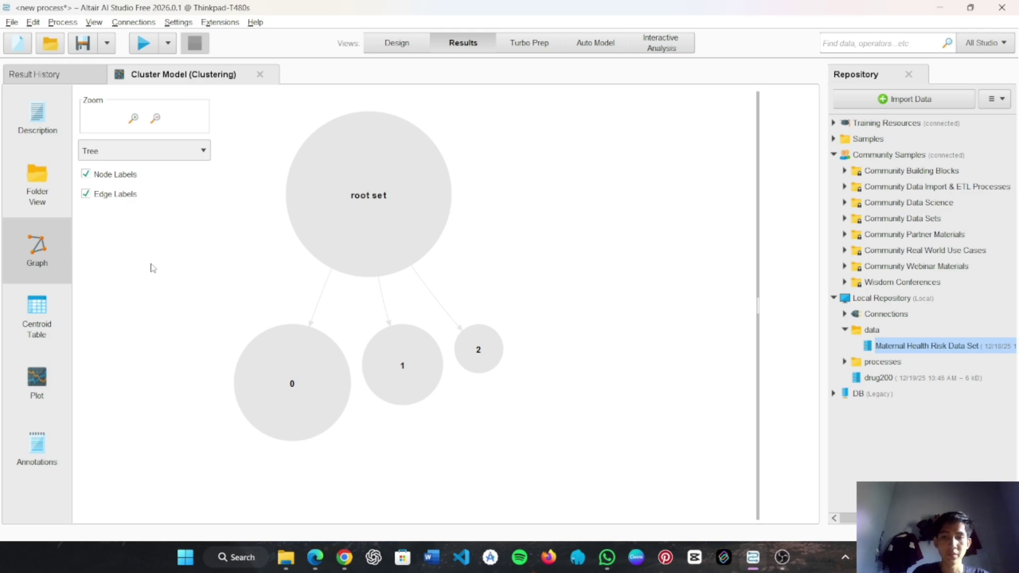
click(56, 314)
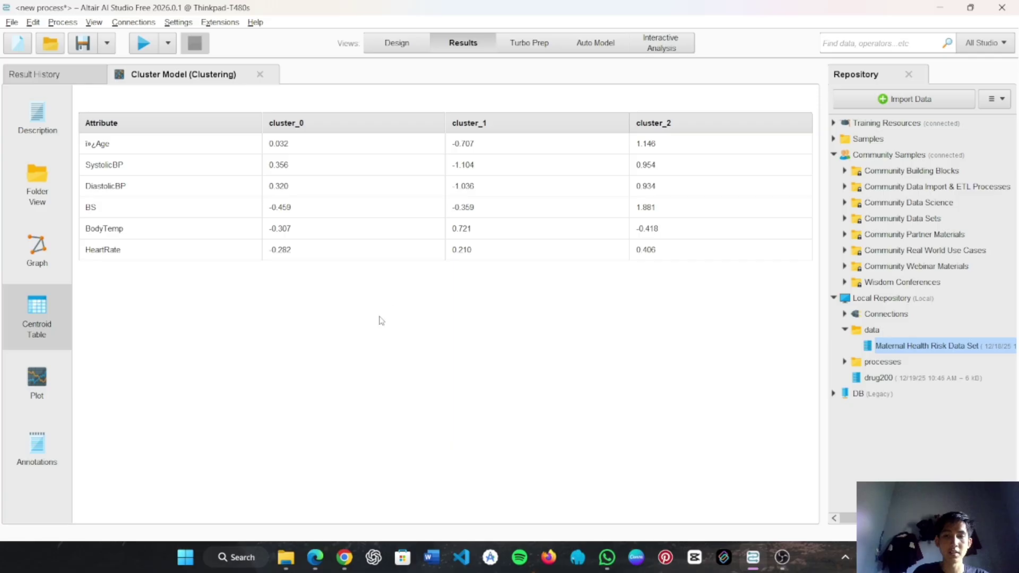
click(32, 125)
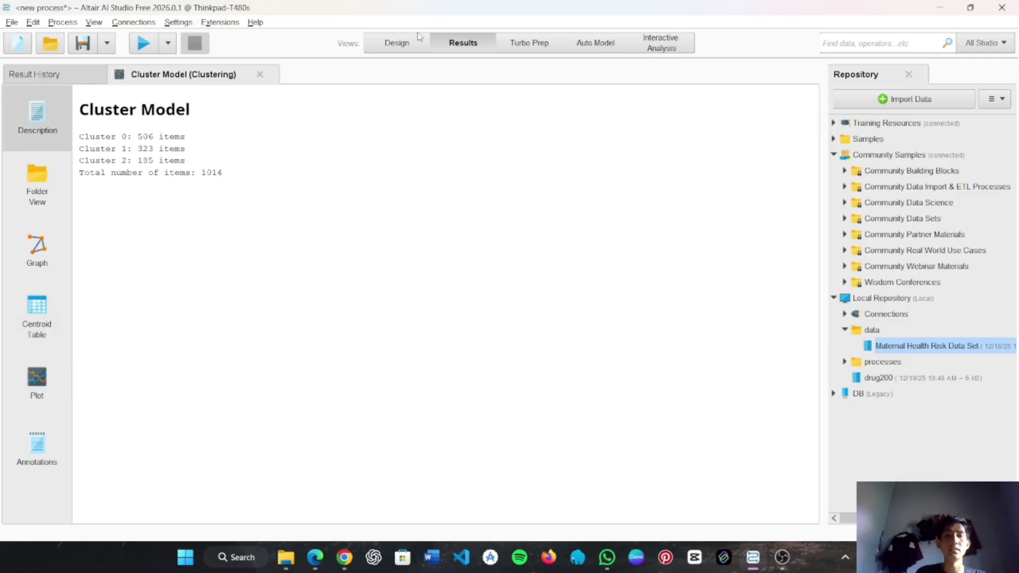
click(395, 46)
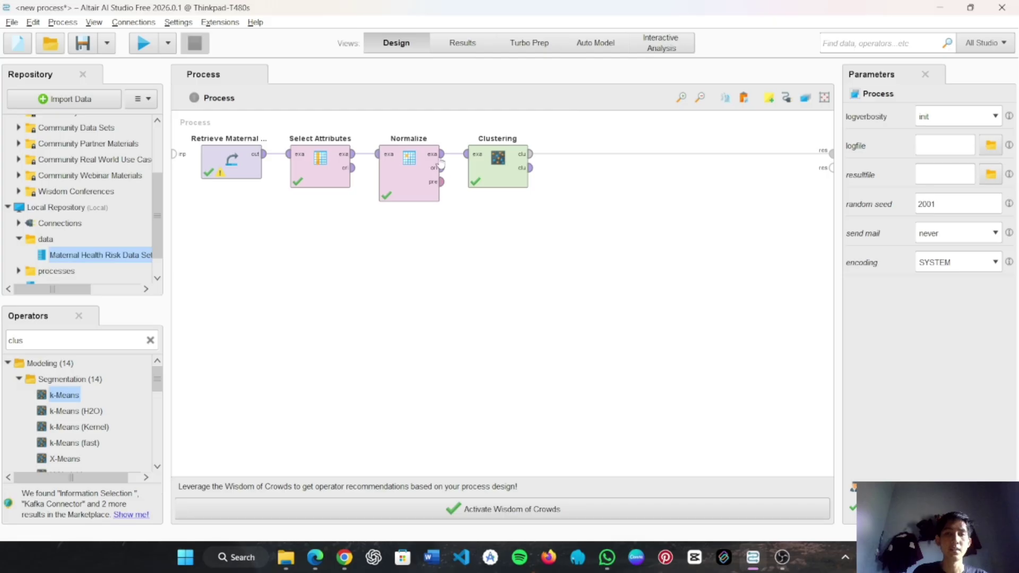
click(508, 183)
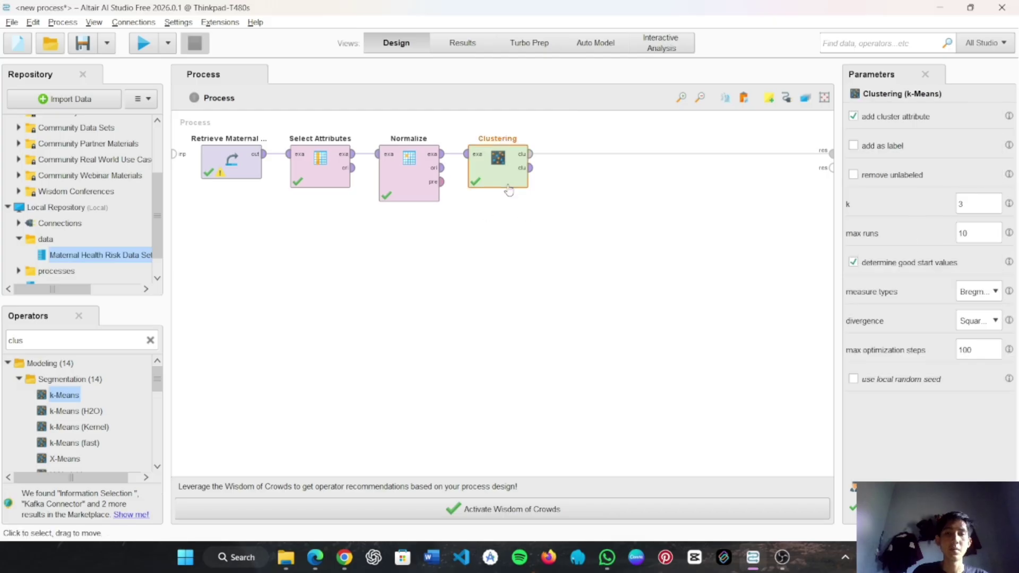
click(512, 250)
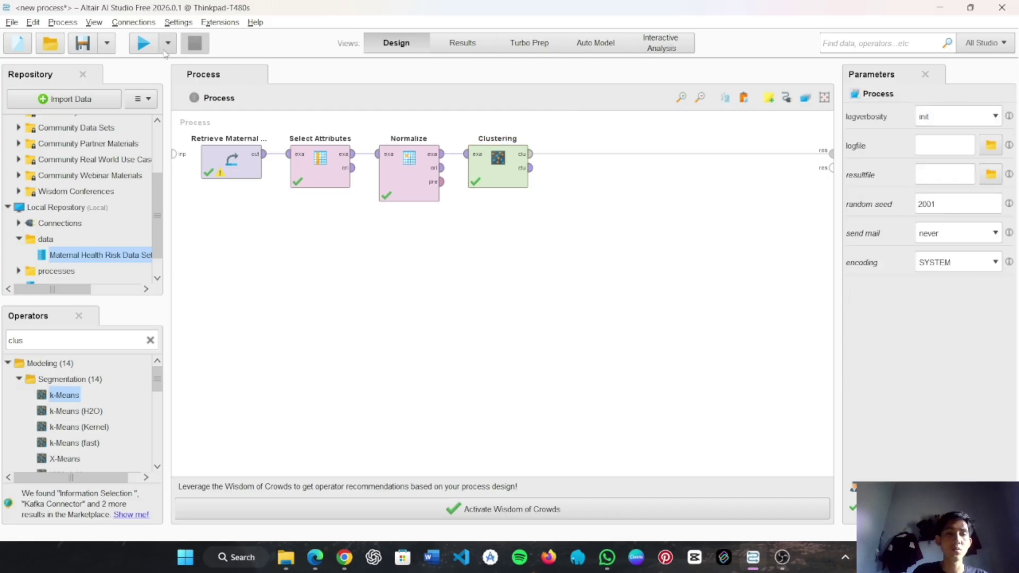